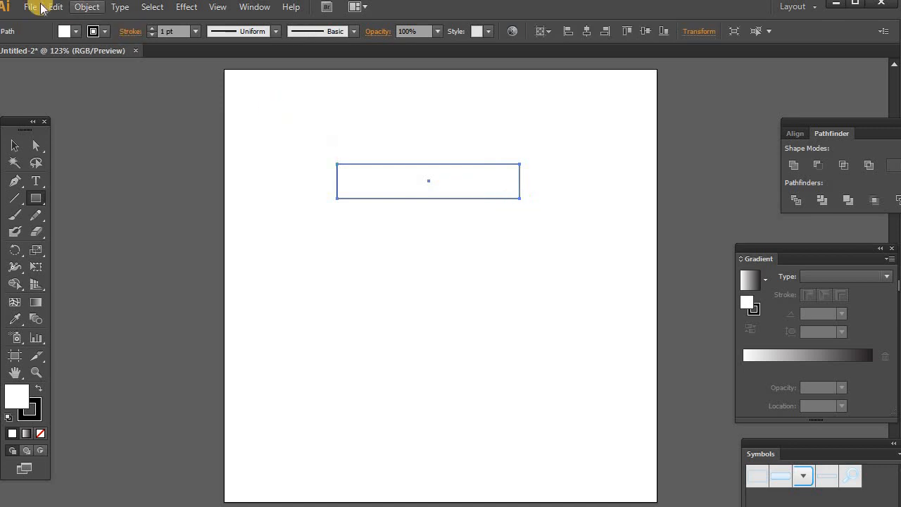
Step: Fill the horizontal rectangle with RGB Red and remove its stroke
{"action": "left_click", "coordinate": [69, 31]}
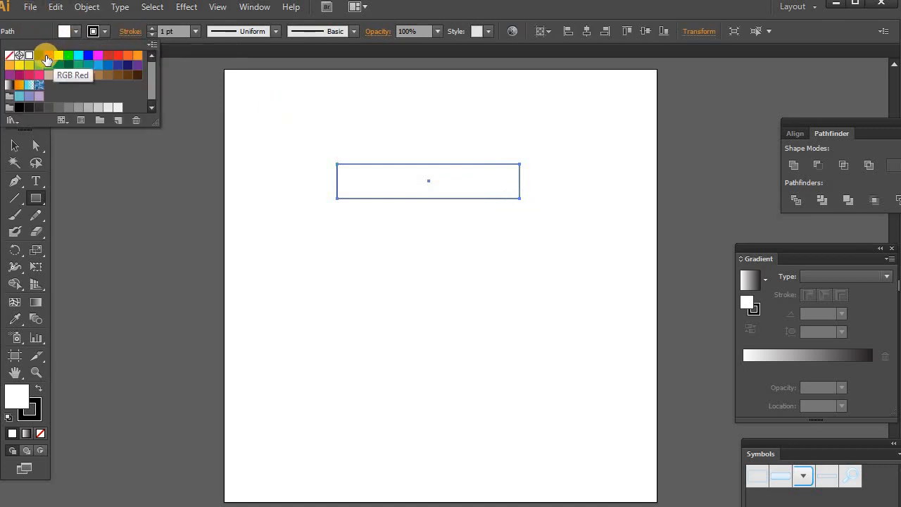
{"action": "left_click", "coordinate": [48, 61]}
{"action": "left_click", "coordinate": [101, 32]}
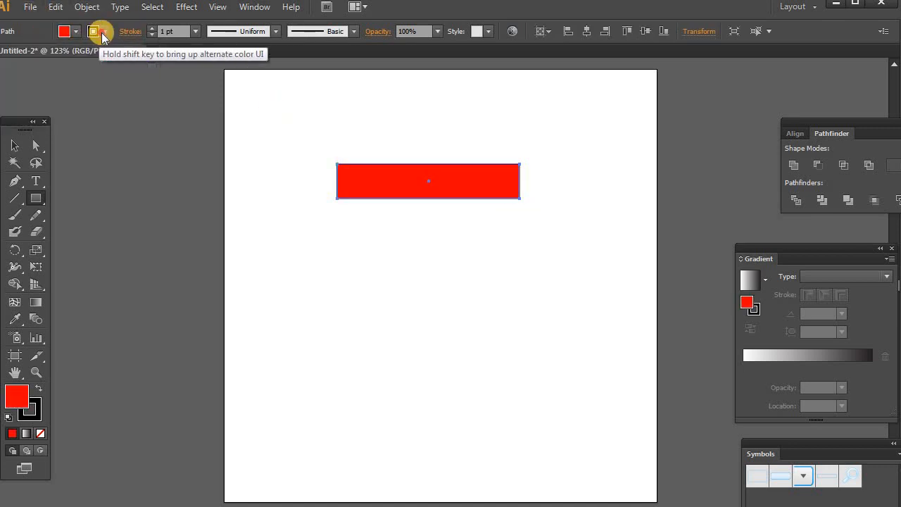
{"action": "left_click", "coordinate": [9, 54]}
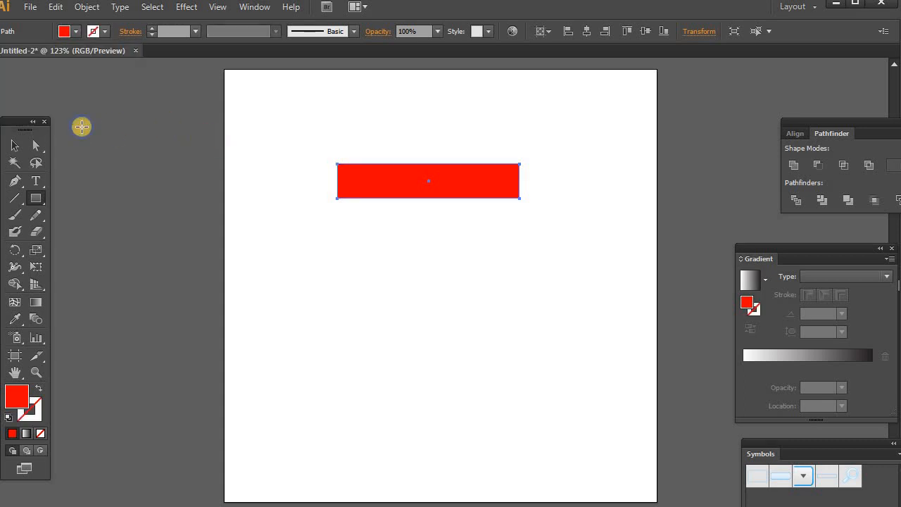
Step: Flatten the red rectangle to about a third of its height and extend its right end to form a thin stripe
{"action": "left_click", "coordinate": [15, 144]}
{"action": "left_click", "coordinate": [289, 237]}
{"action": "left_click_drag", "start_coordinate": [407, 181], "coordinate": [438, 174]}
{"action": "key", "text": "ctrl+z"}
{"action": "left_click", "coordinate": [421, 240]}
{"action": "left_click", "coordinate": [417, 195]}
{"action": "left_click", "coordinate": [467, 213]}
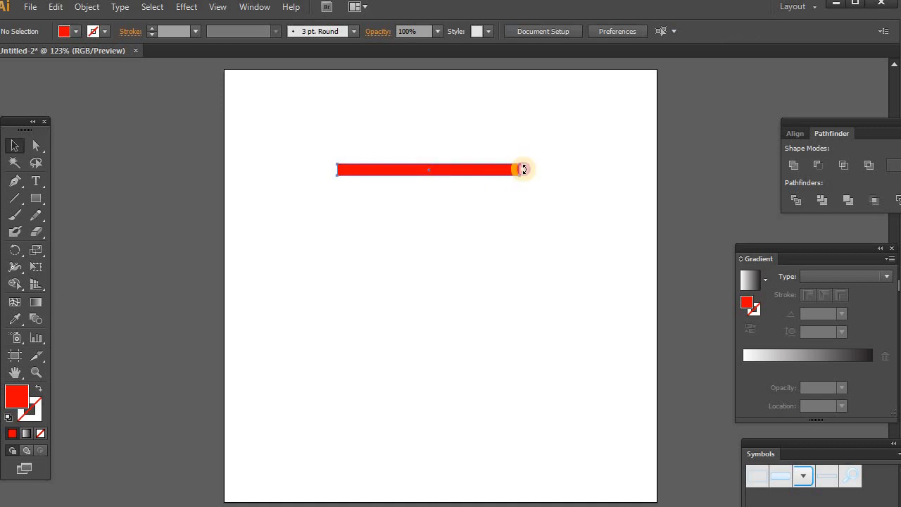
{"action": "left_click", "coordinate": [519, 170]}
Step: Duplicate the red stripe directly below itself and fill the copy with white
{"action": "mouse_move", "coordinate": [519, 170]}
{"action": "left_mouse_down"}
{"action": "mouse_move", "coordinate": [543, 171]}
{"action": "mouse_move", "coordinate": [515, 183]}
{"action": "left_mouse_up"}
{"action": "left_click", "coordinate": [533, 199]}
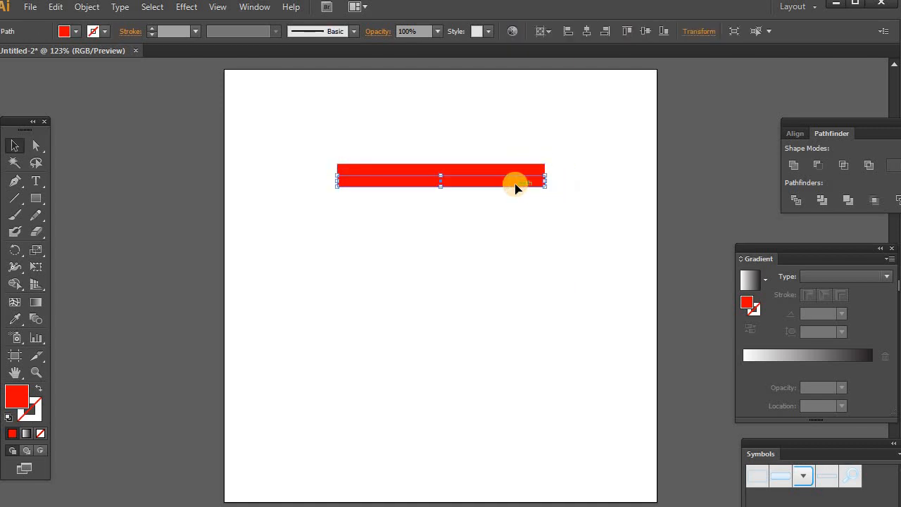
{"action": "left_click", "coordinate": [79, 32]}
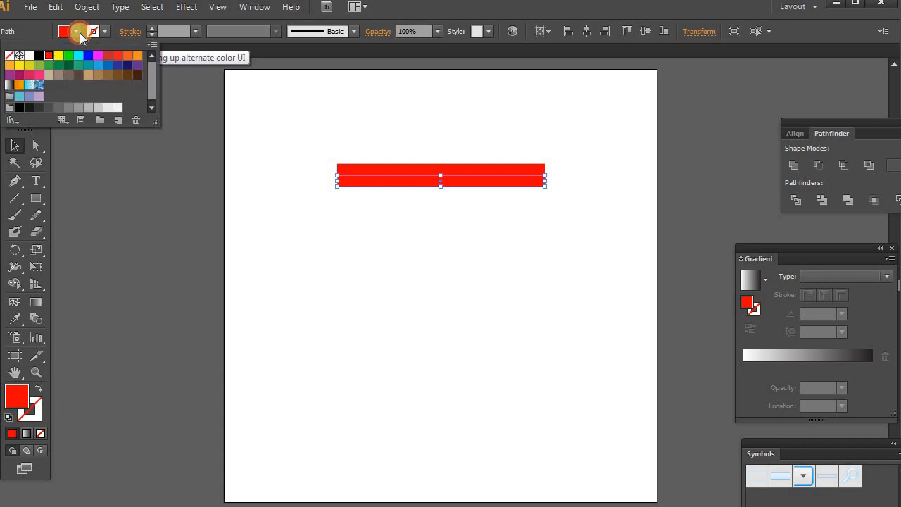
{"action": "left_click", "coordinate": [31, 57]}
{"action": "left_click", "coordinate": [324, 185]}
Step: Group the red and white stripes and stack five copies of the pair directly below
{"action": "left_click_drag", "start_coordinate": [338, 123], "coordinate": [432, 205]}
{"action": "key", "text": "ctrl+g"}
{"action": "left_click", "coordinate": [430, 197]}
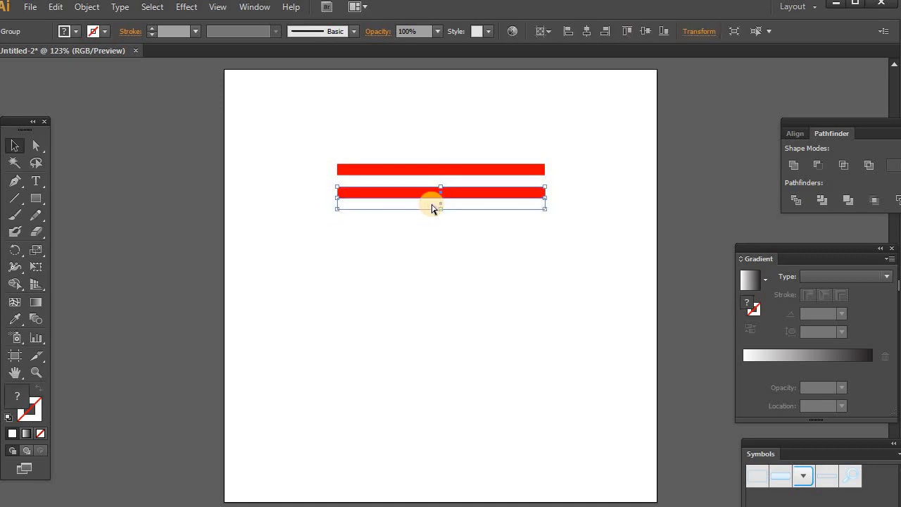
{"action": "key", "text": "ctrl+d"}
{"action": "key", "text": "ctrl+d"}
{"action": "key", "text": "ctrl+d"}
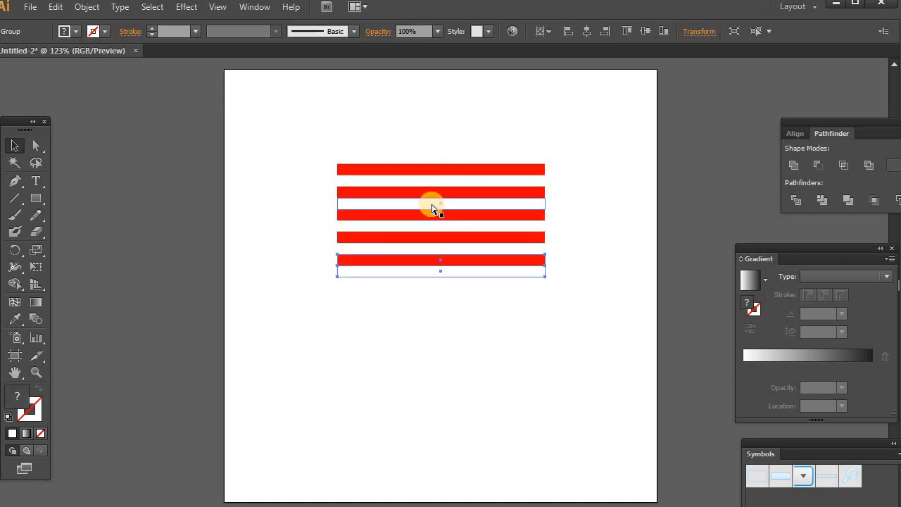
{"action": "key", "text": "ctrl+d"}
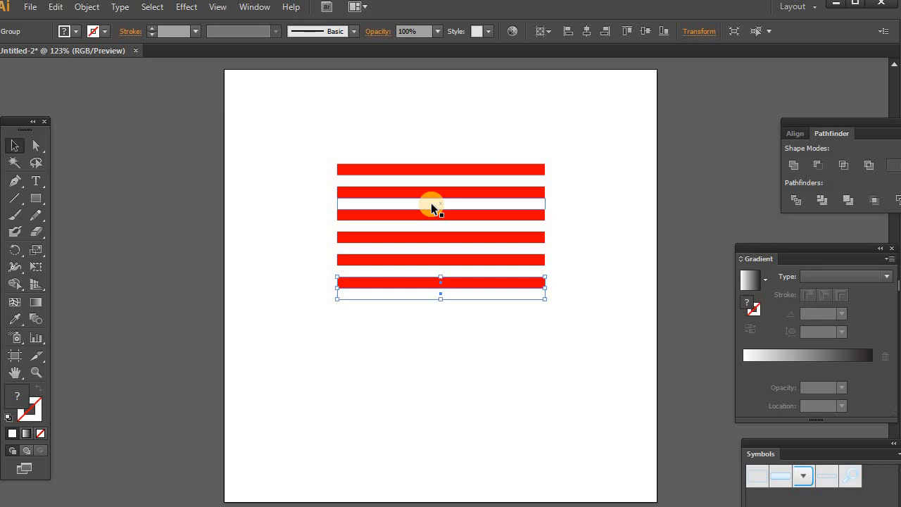
{"action": "key", "text": "ctrl+z"}
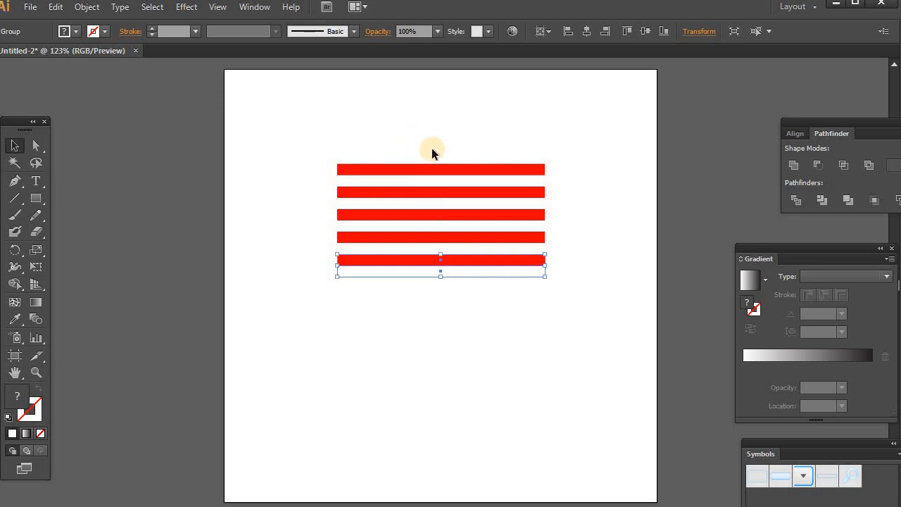
{"action": "key", "text": "ctrl+d"}
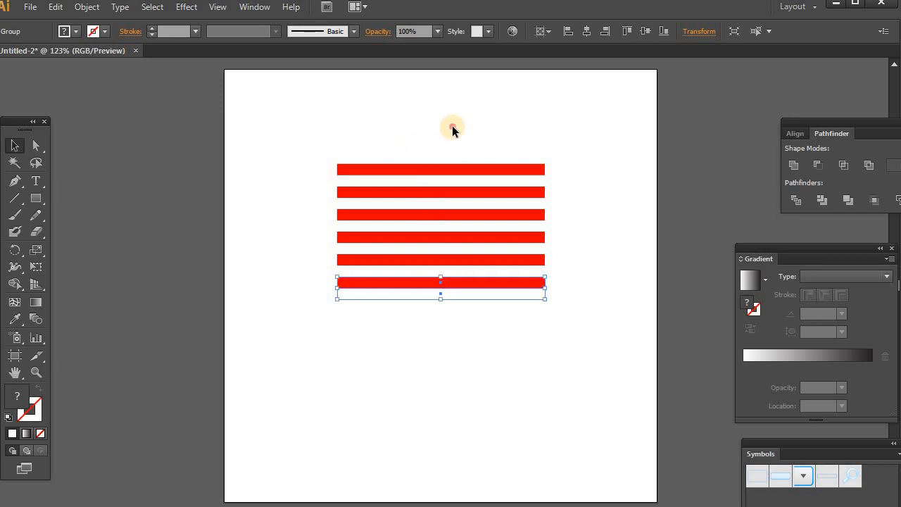
{"action": "left_click", "coordinate": [452, 128]}
Step: Draw a rectangle from the stripes' upper-left corner down to the bottom of the fourth red stripe and fill it blue
{"action": "left_click", "coordinate": [37, 198]}
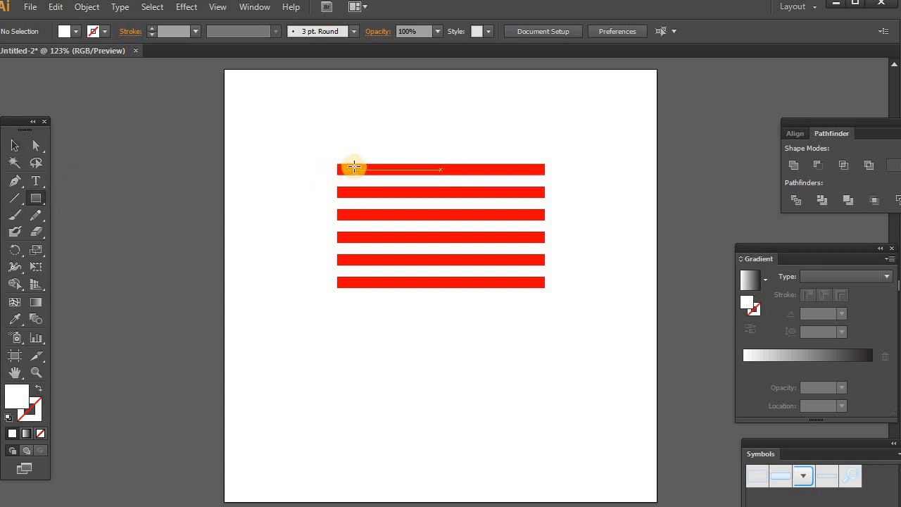
{"action": "left_click_drag", "start_coordinate": [339, 164], "coordinate": [464, 243]}
{"action": "left_click", "coordinate": [77, 32]}
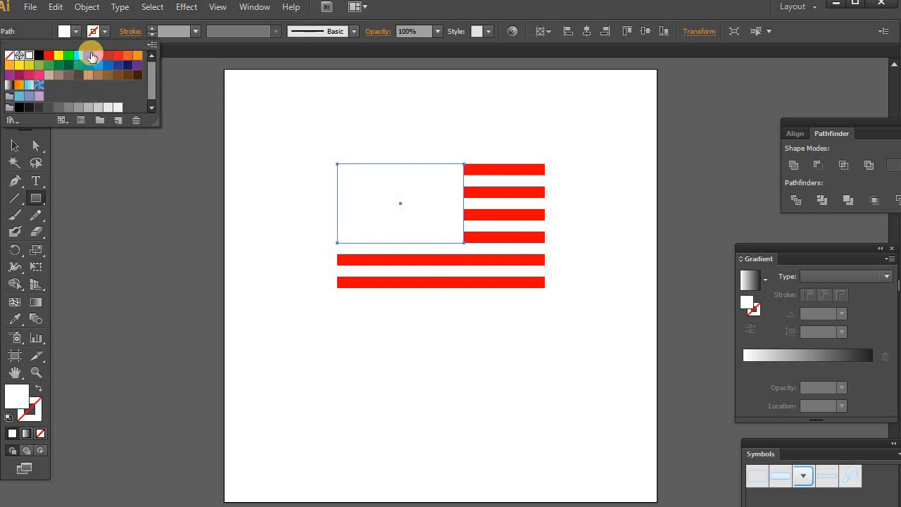
{"action": "left_click", "coordinate": [91, 56]}
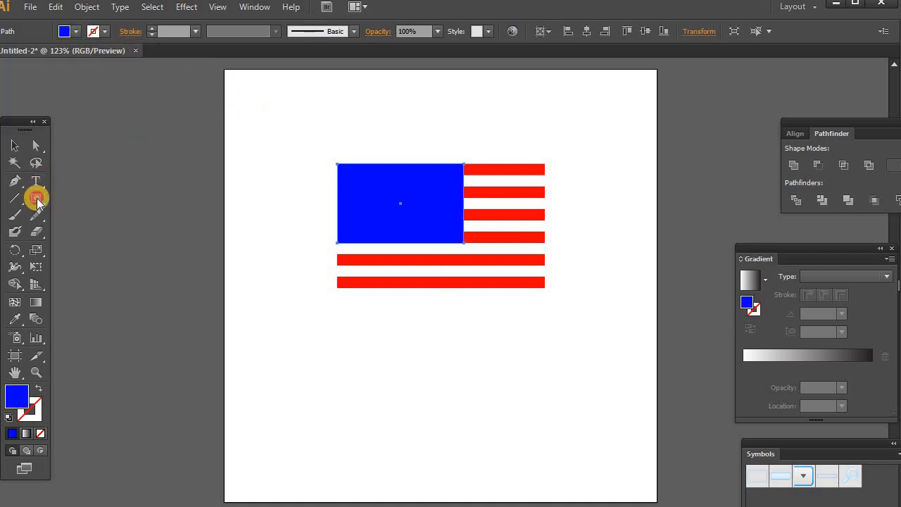
Step: Draw a small five-pointed star in the blue rectangle's upper-left corner and fill it with white sampled from the artboard
{"action": "left_click_drag", "start_coordinate": [36, 201], "coordinate": [70, 263]}
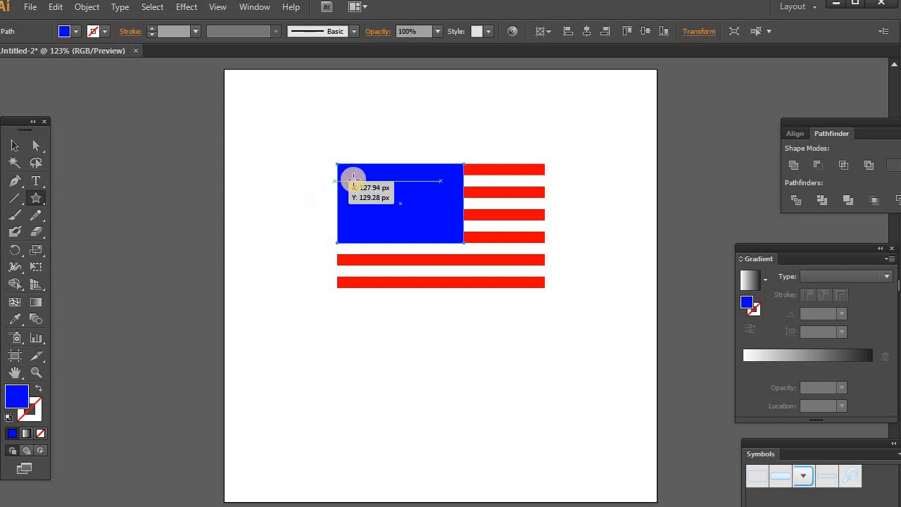
{"action": "mouse_move", "coordinate": [345, 168]}
{"action": "left_mouse_down"}
{"action": "mouse_move", "coordinate": [357, 183]}
{"action": "mouse_move", "coordinate": [347, 174]}
{"action": "left_mouse_up"}
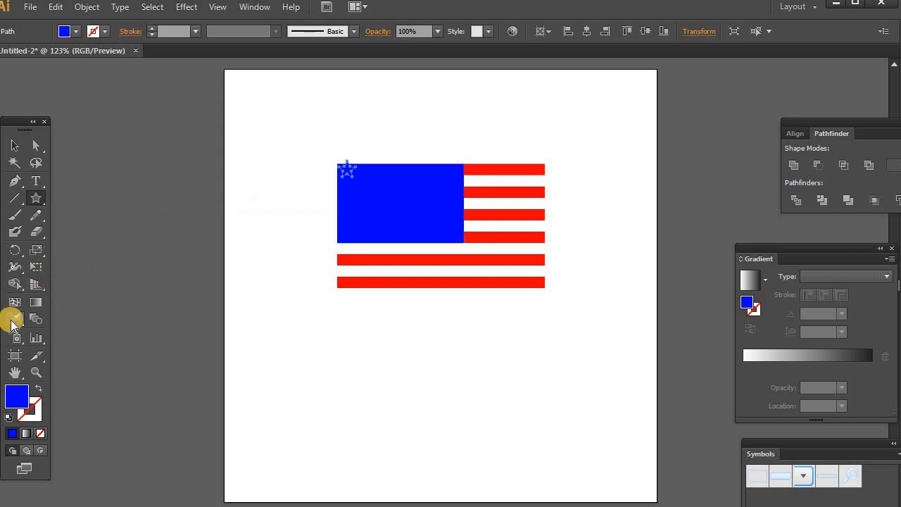
{"action": "left_click", "coordinate": [15, 321]}
{"action": "left_click", "coordinate": [310, 149]}
{"action": "left_click", "coordinate": [15, 145]}
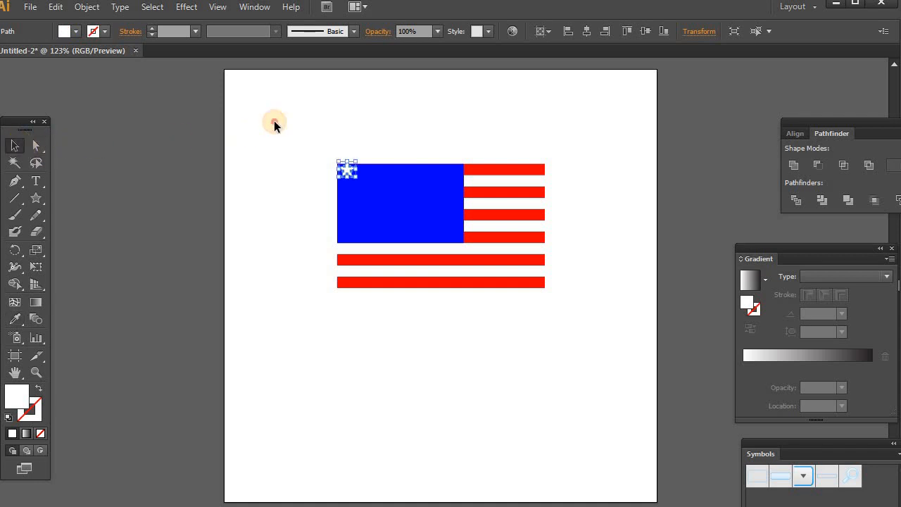
{"action": "left_click", "coordinate": [275, 126]}
Step: Move the white star inside the blue rectangle's upper-left corner and scale it down slightly
{"action": "left_click_drag", "start_coordinate": [345, 169], "coordinate": [348, 177]}
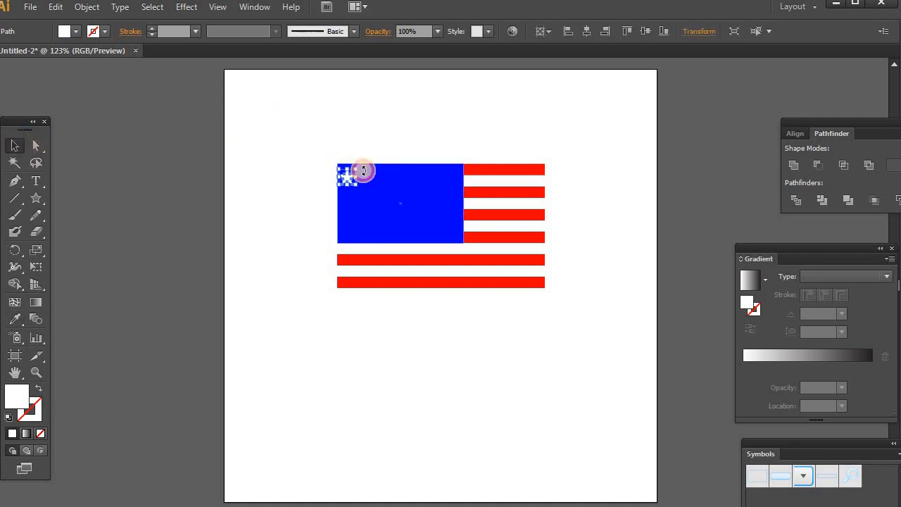
{"action": "key", "text": "z"}
{"action": "left_click_drag", "start_coordinate": [297, 134], "coordinate": [438, 245]}
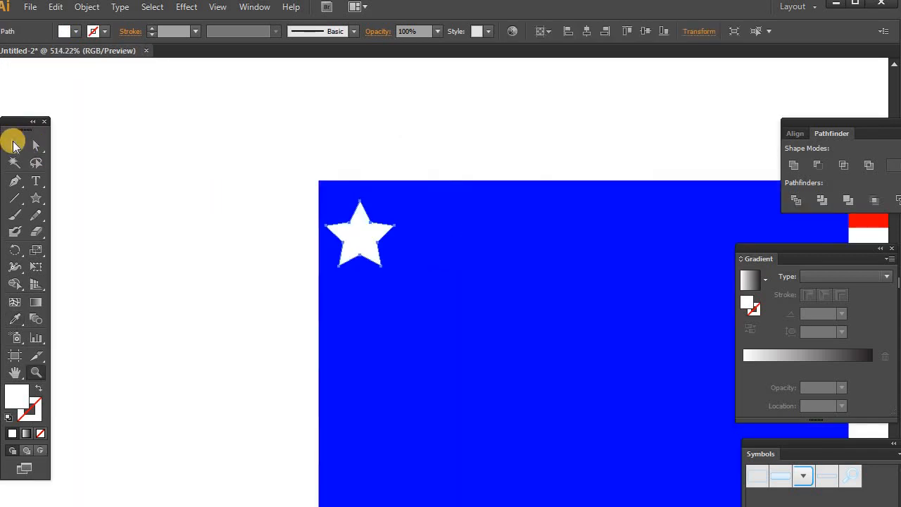
{"action": "left_click", "coordinate": [14, 145]}
{"action": "left_click", "coordinate": [193, 195]}
{"action": "left_click_drag", "start_coordinate": [379, 236], "coordinate": [407, 224]}
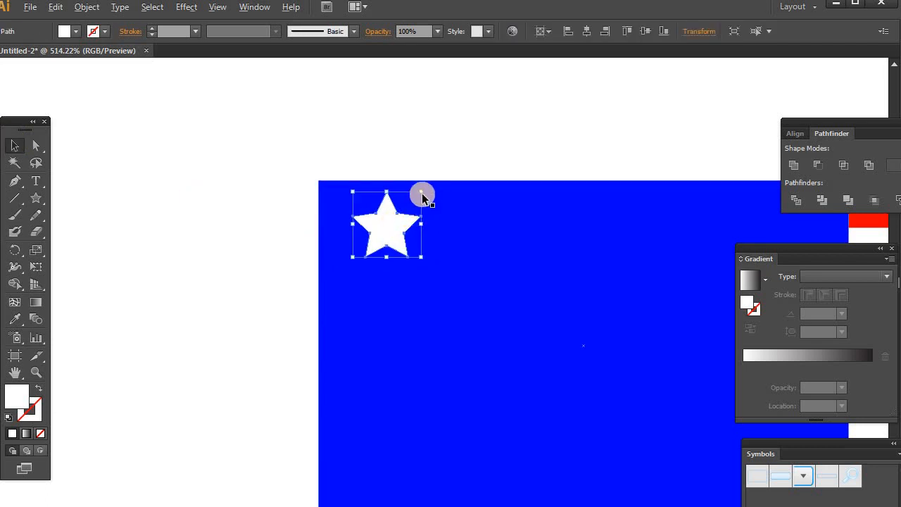
{"action": "left_click_drag", "start_coordinate": [422, 193], "coordinate": [412, 200]}
{"action": "left_click", "coordinate": [423, 133]}
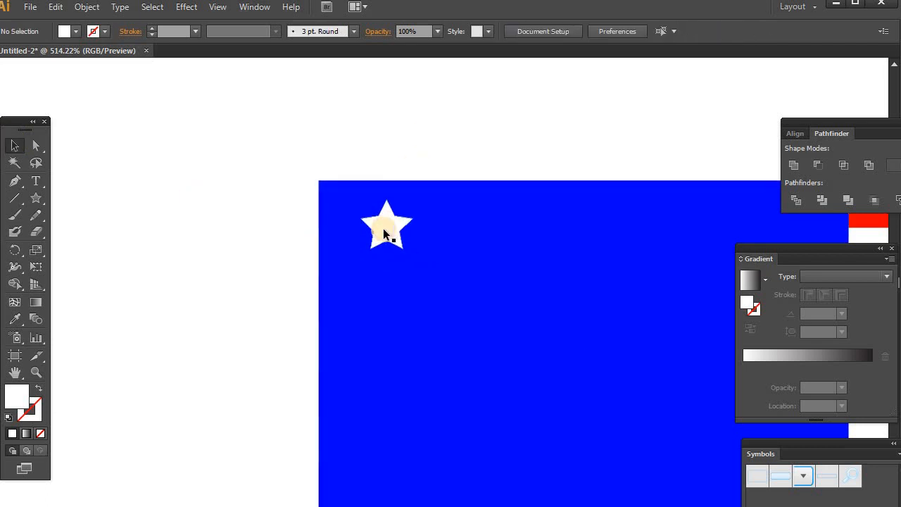
Step: Duplicate the star horizontally at equal spacing to make a row of six across the blue rectangle
{"action": "left_click_drag", "start_coordinate": [383, 228], "coordinate": [457, 232]}
{"action": "key", "text": "ctrl+d"}
{"action": "key", "text": "ctrl+d"}
{"action": "key", "text": "ctrl+d"}
{"action": "key", "text": "ctrl+d"}
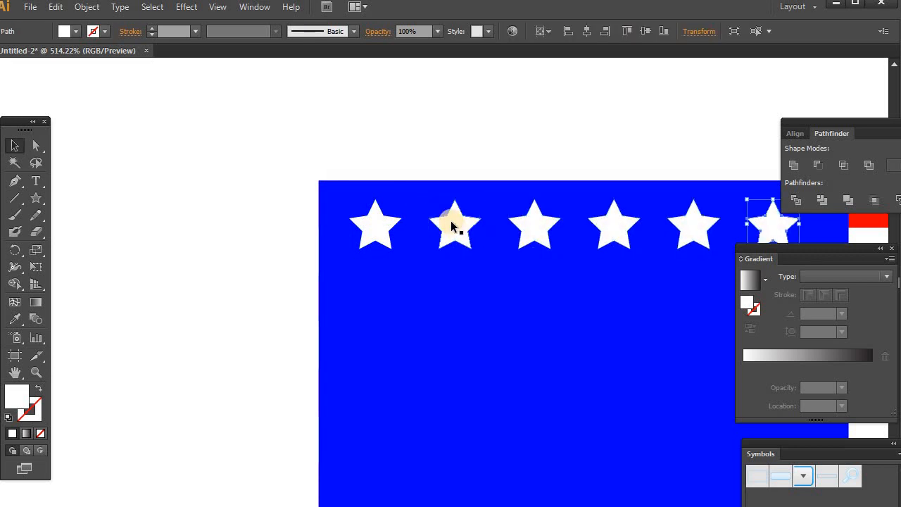
{"action": "key", "text": "ctrl+minus"}
{"action": "key", "text": "ctrl+minus"}
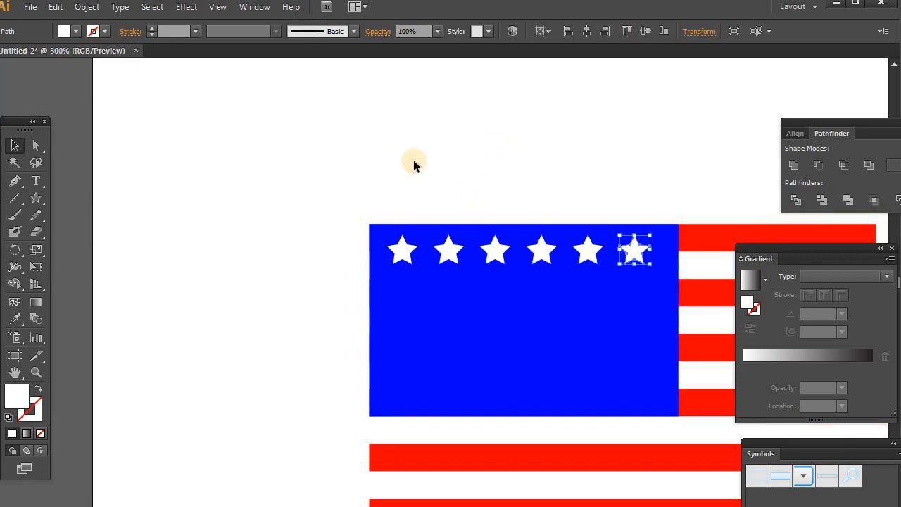
Step: Group the six stars of the row without including the blue rectangle or stripes
{"action": "left_click_drag", "start_coordinate": [337, 159], "coordinate": [695, 340]}
{"action": "left_click", "coordinate": [556, 169]}
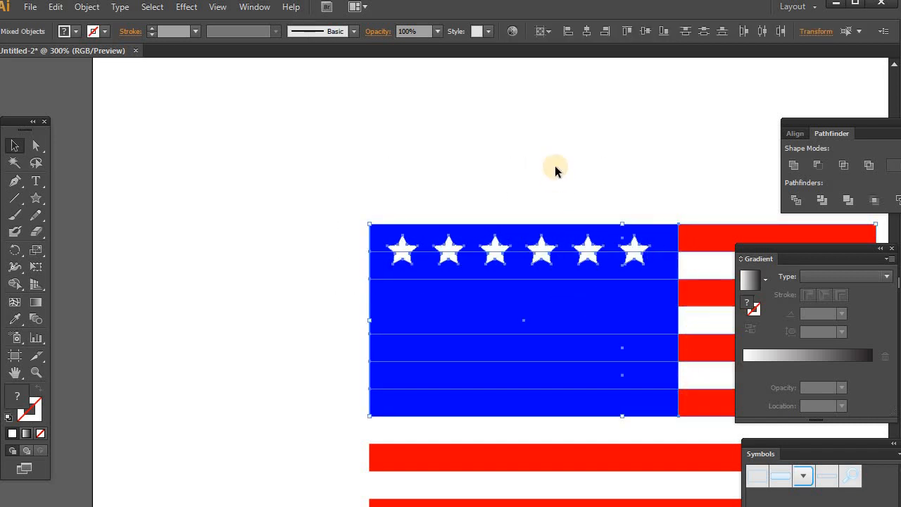
{"action": "left_click_drag", "start_coordinate": [627, 246], "coordinate": [582, 255]}
{"action": "left_click", "coordinate": [582, 255], "text": "shift"}
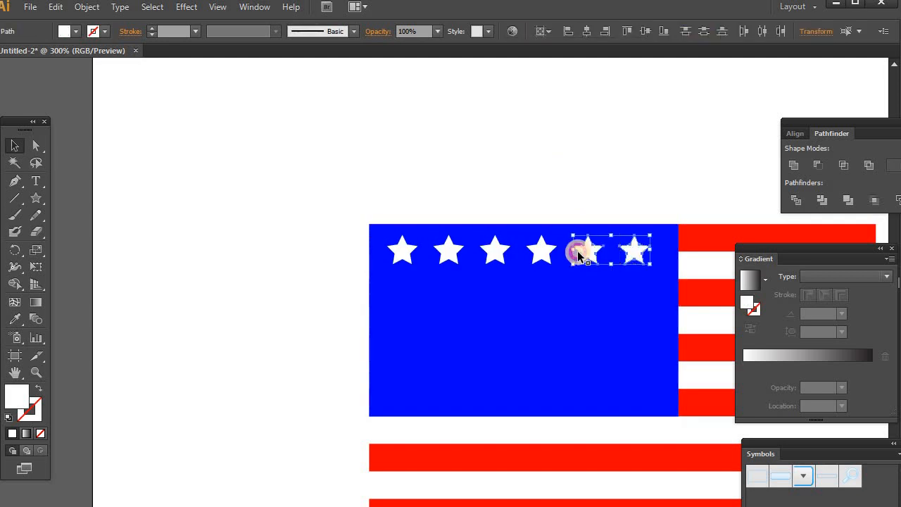
{"action": "left_click", "coordinate": [536, 255], "text": "shift"}
{"action": "left_click", "coordinate": [492, 255], "text": "shift"}
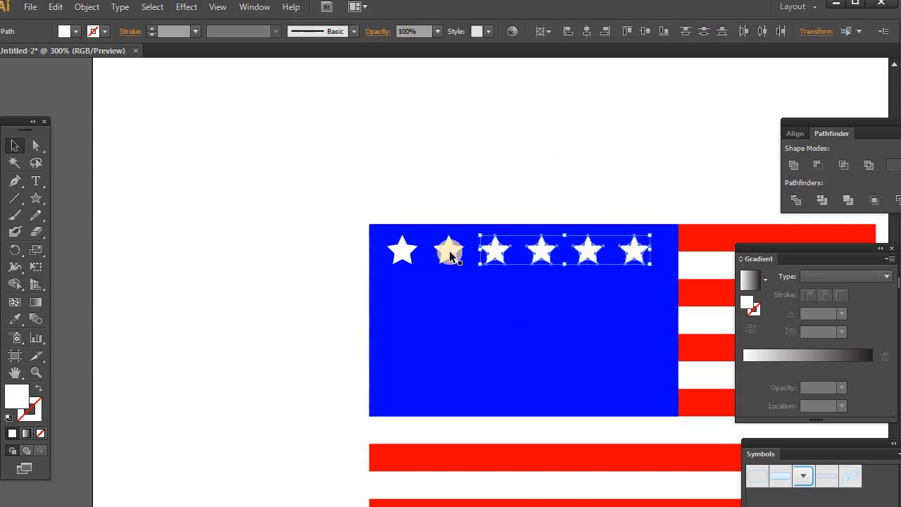
{"action": "left_click", "coordinate": [444, 252], "text": "shift"}
{"action": "key", "text": "ctrl+g"}
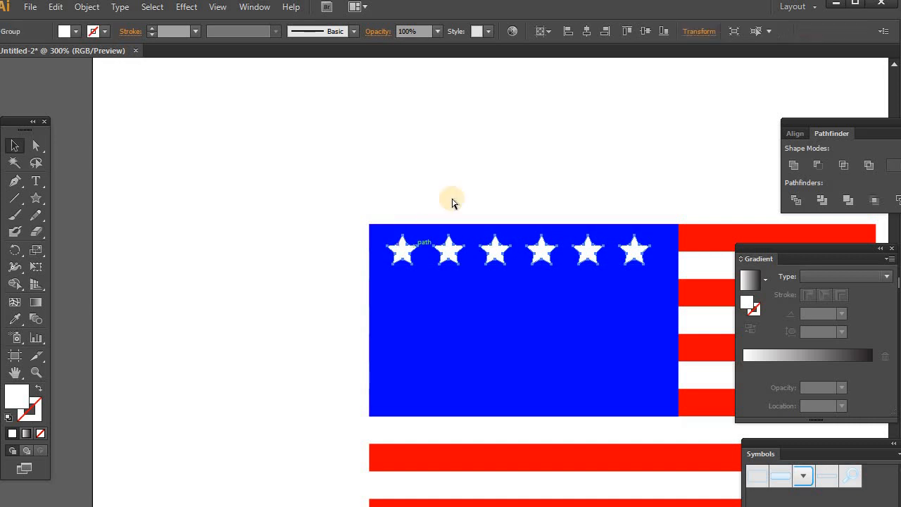
{"action": "left_click", "coordinate": [476, 147]}
Step: Place an ungrouped copy of the star row below the first row and delete its rightmost star
{"action": "left_click_drag", "start_coordinate": [490, 259], "coordinate": [488, 297]}
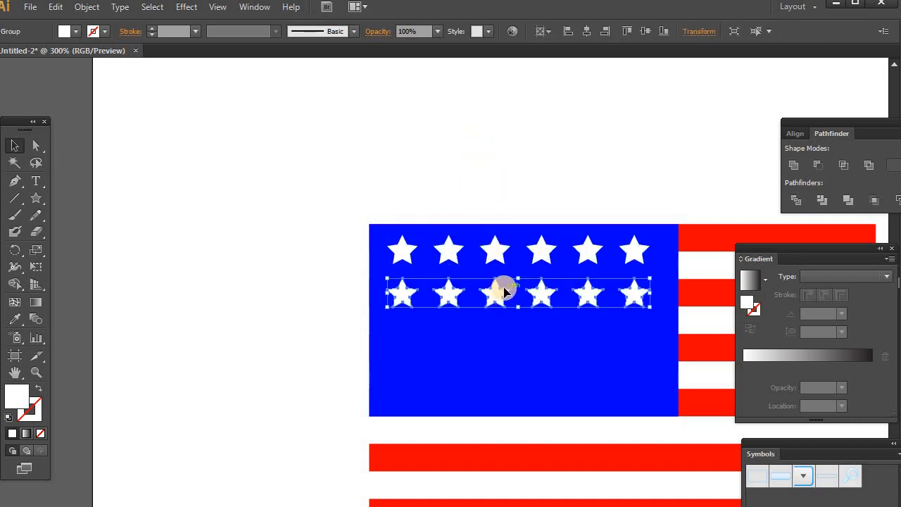
{"action": "right_click", "coordinate": [582, 297]}
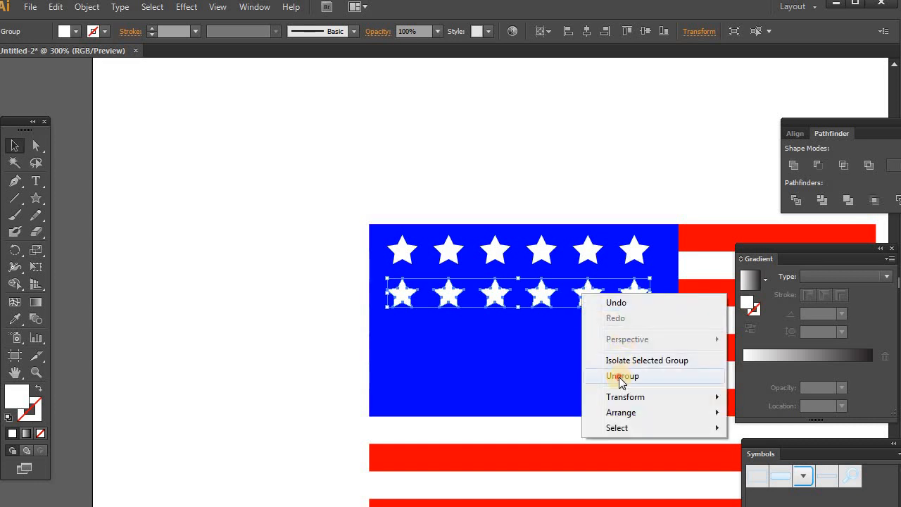
{"action": "left_click", "coordinate": [620, 379]}
{"action": "left_click", "coordinate": [616, 166]}
{"action": "left_click", "coordinate": [631, 298]}
{"action": "key", "text": "Delete"}
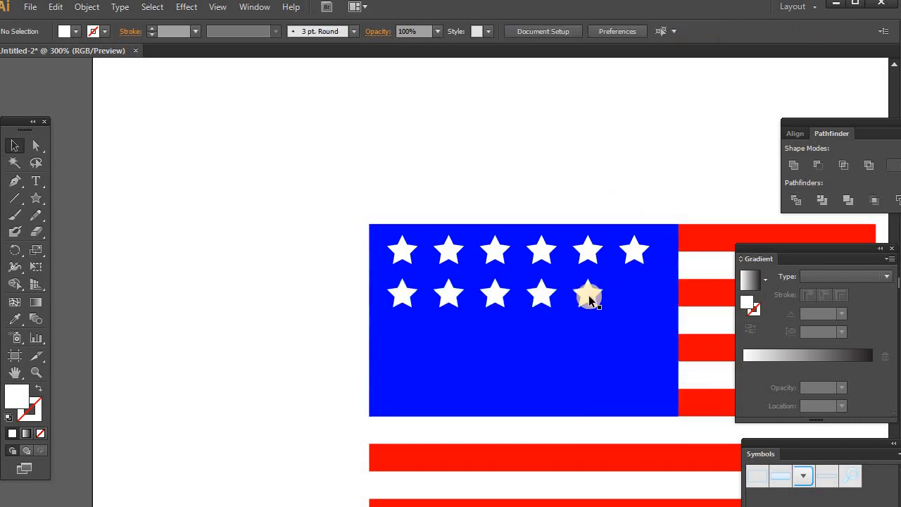
Step: Group the five stars of the second row and shift them right so they sit between the stars above
{"action": "left_click", "coordinate": [590, 299]}
{"action": "left_click", "coordinate": [538, 296], "text": "shift"}
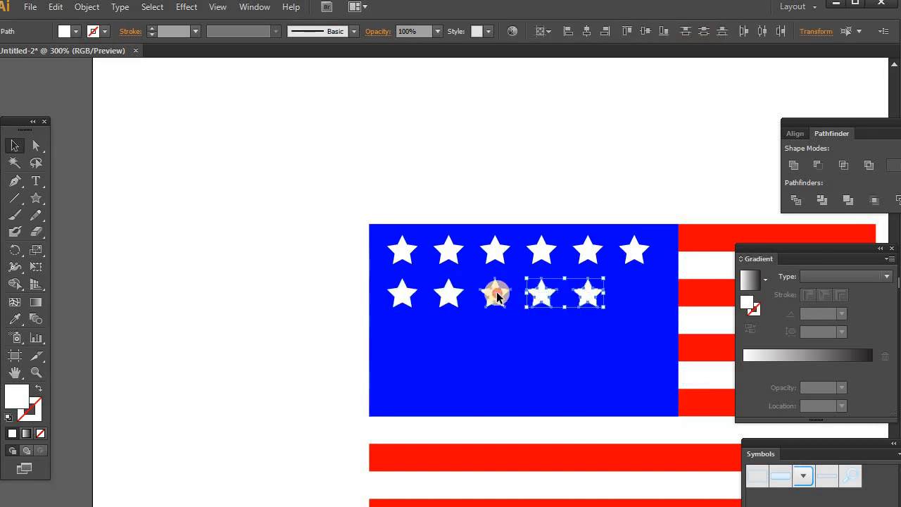
{"action": "left_click", "coordinate": [497, 296], "text": "shift"}
{"action": "left_click", "coordinate": [450, 293], "text": "shift"}
{"action": "left_click", "coordinate": [410, 295], "text": "shift"}
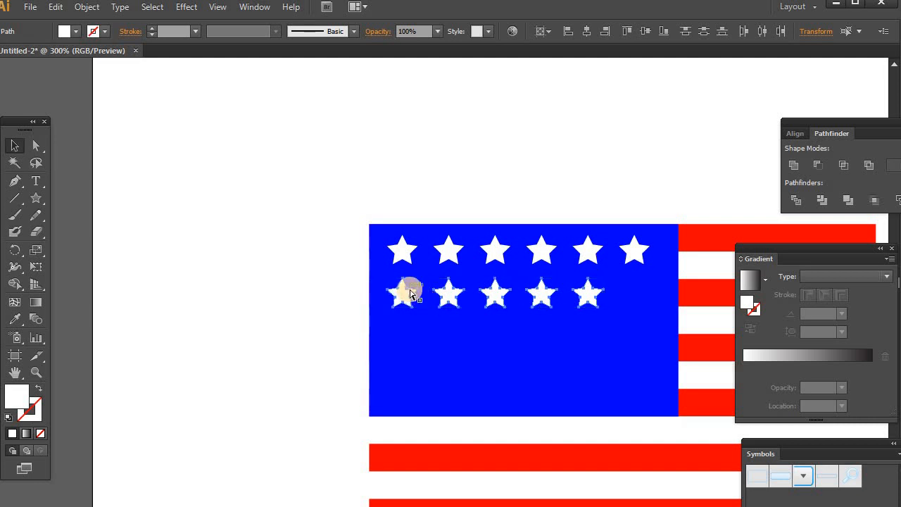
{"action": "key", "text": "ctrl+g"}
{"action": "key", "text": "shift+Right"}
{"action": "key", "text": "shift+Right"}
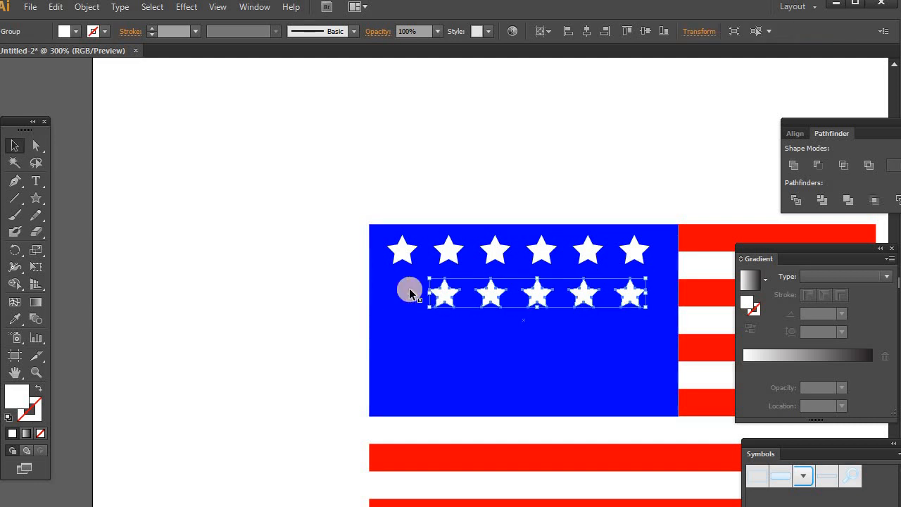
{"action": "key", "text": "shift+Left"}
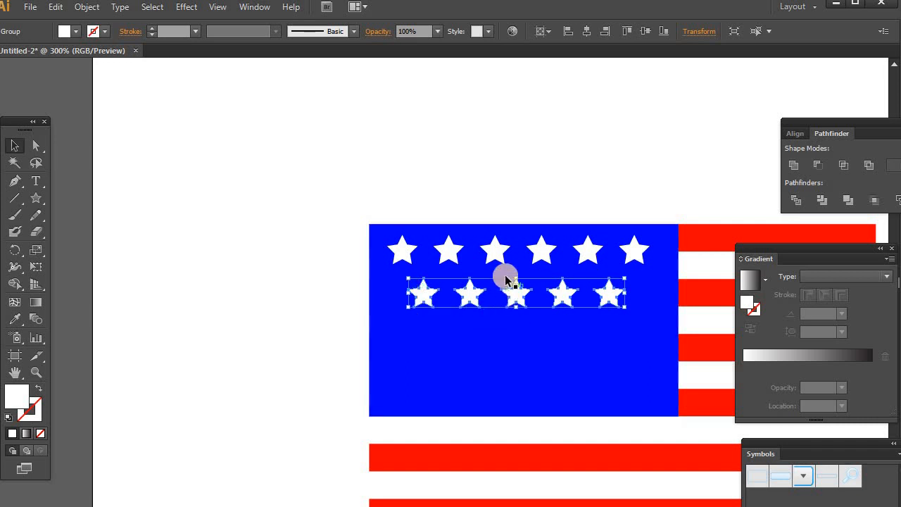
Step: Group the six-star row and the five-star row together
{"action": "left_click", "coordinate": [494, 252], "text": "shift"}
{"action": "key", "text": "ctrl+g"}
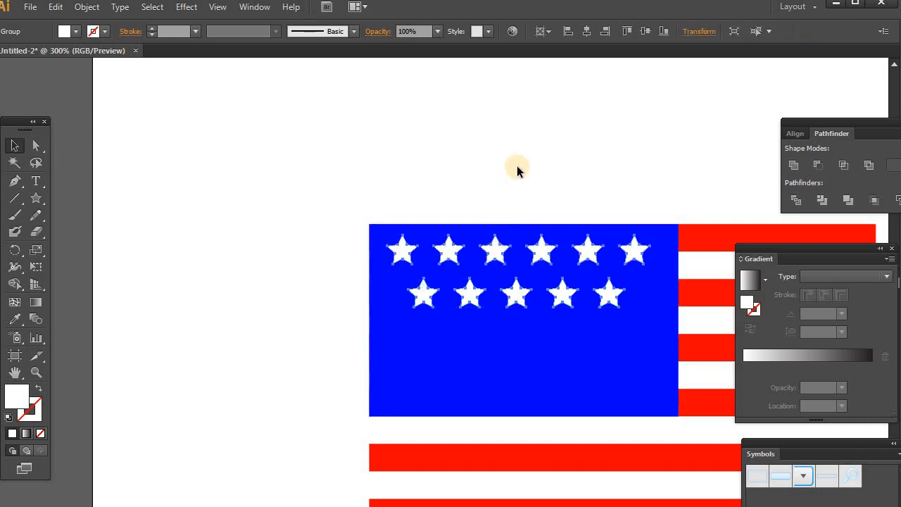
Step: Place a copy of the grouped two star rows directly below the originals and select both groups
{"action": "left_click", "coordinate": [517, 165]}
{"action": "left_click_drag", "start_coordinate": [539, 254], "coordinate": [539, 332]}
{"action": "left_click", "coordinate": [553, 301], "text": "shift"}
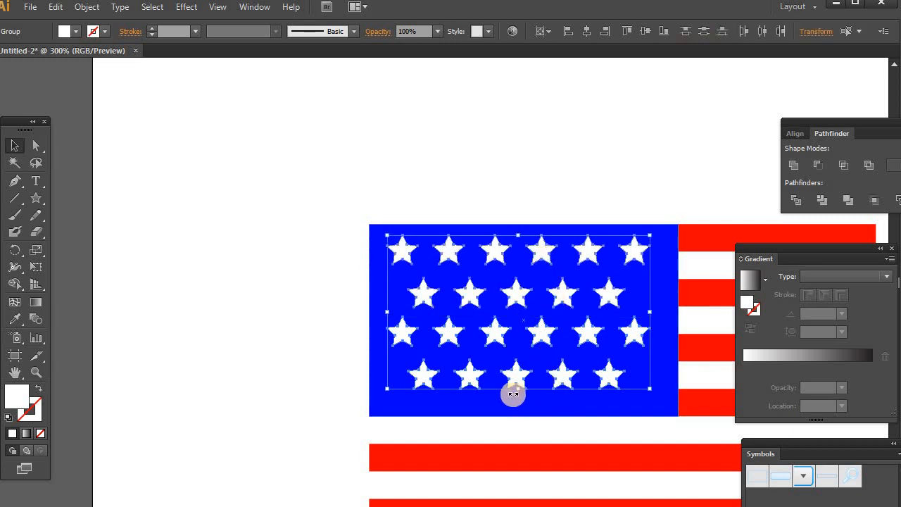
Step: Enlarge both star groups together to fill most of the blue rectangle and nudge them to centre them
{"action": "left_click_drag", "start_coordinate": [647, 388], "coordinate": [664, 412]}
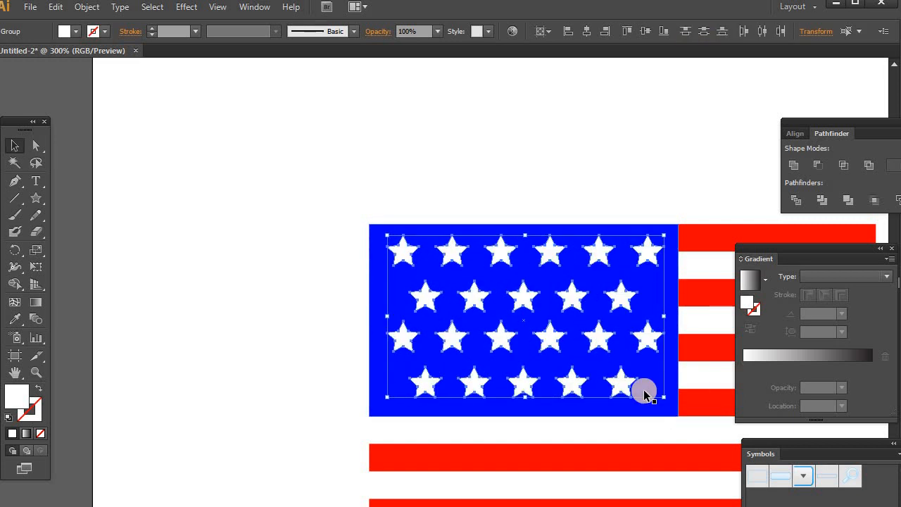
{"action": "key", "text": "shift+Down"}
{"action": "key", "text": "shift+Up"}
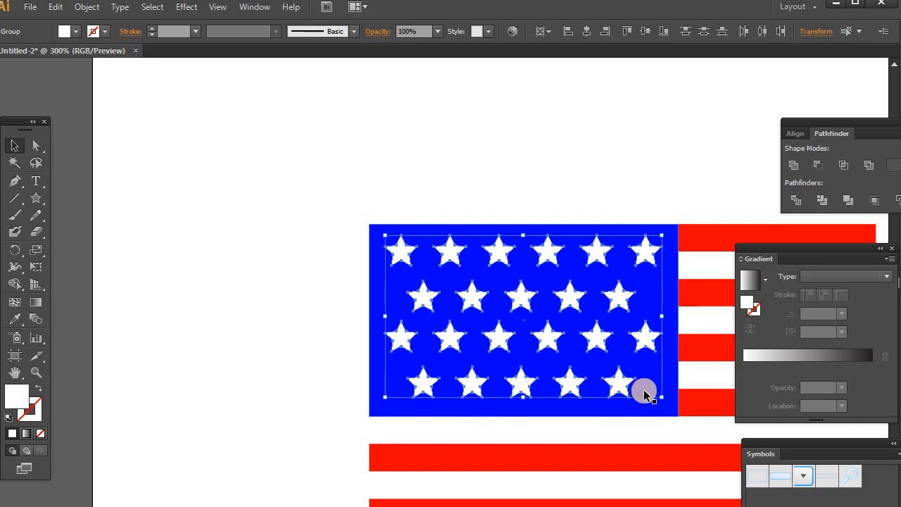
Step: Group the stars, blue rectangle and all stripes into a single flag object
{"action": "key", "text": "ctrl+0"}
{"action": "key", "text": "ctrl+1"}
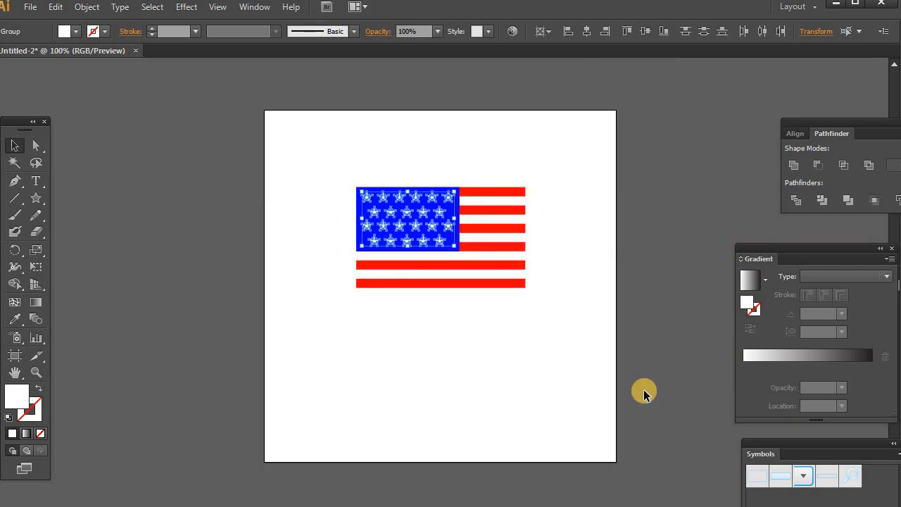
{"action": "left_click", "coordinate": [473, 325]}
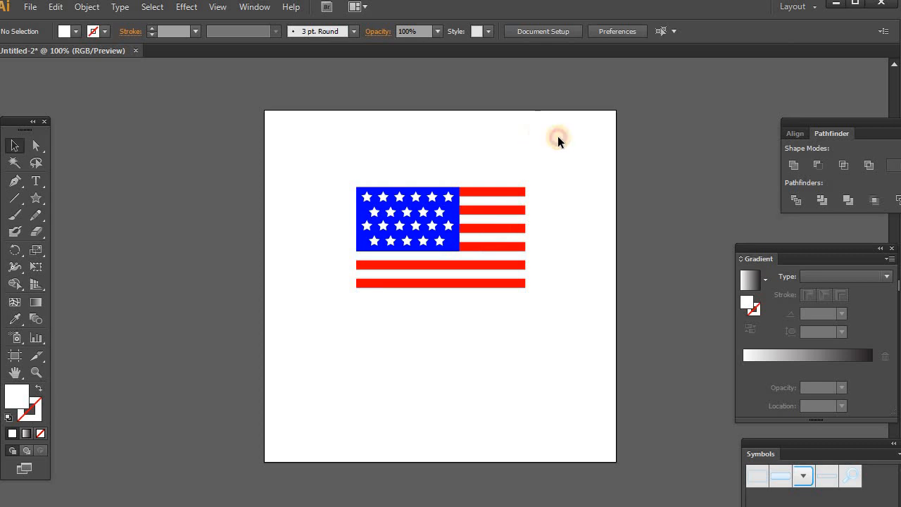
{"action": "left_click_drag", "start_coordinate": [456, 242], "coordinate": [293, 309]}
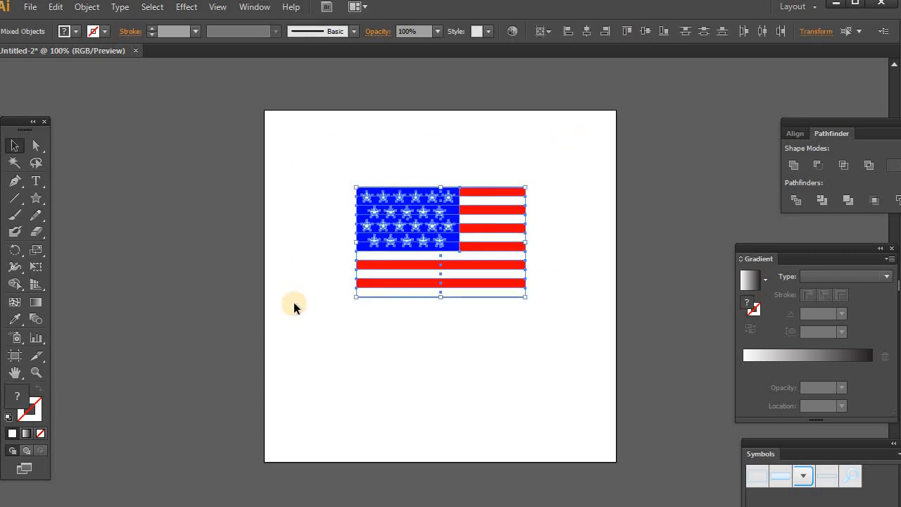
{"action": "key", "text": "ctrl+g"}
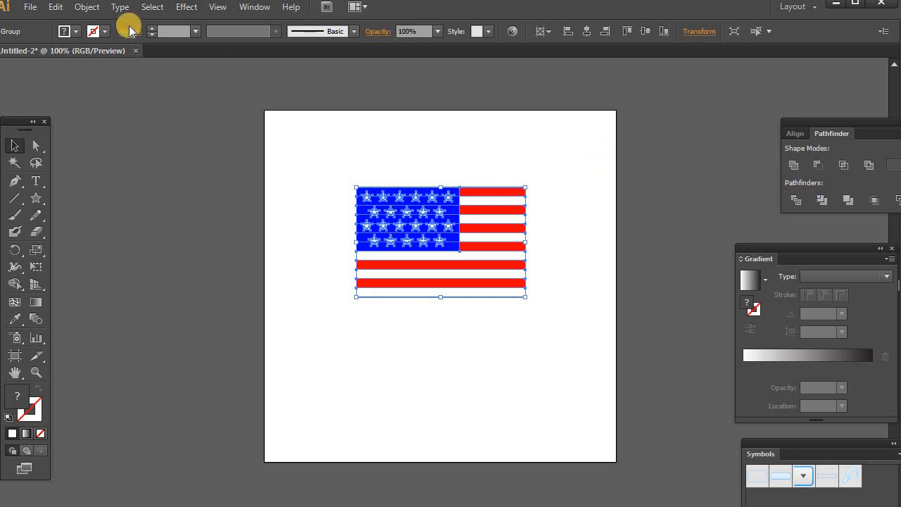
{"action": "left_click", "coordinate": [88, 7]}
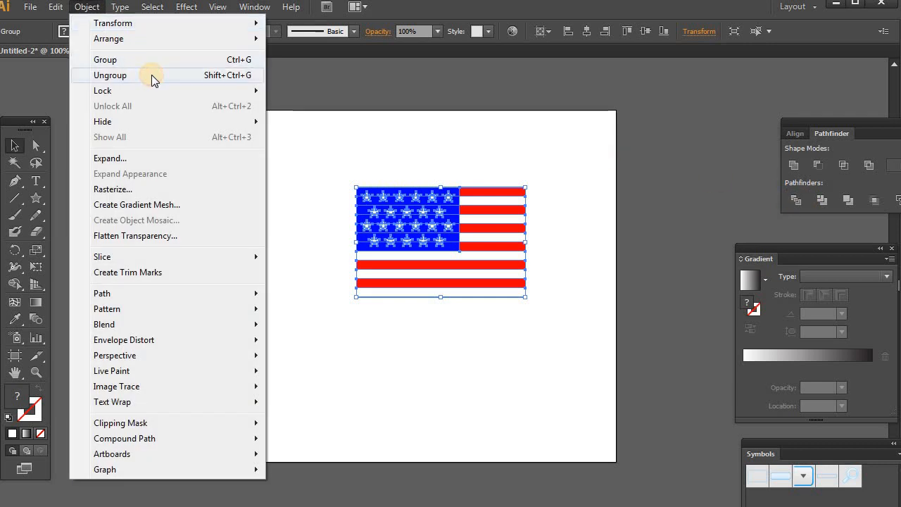
{"action": "left_click", "coordinate": [152, 236]}
{"action": "left_click", "coordinate": [480, 472]}
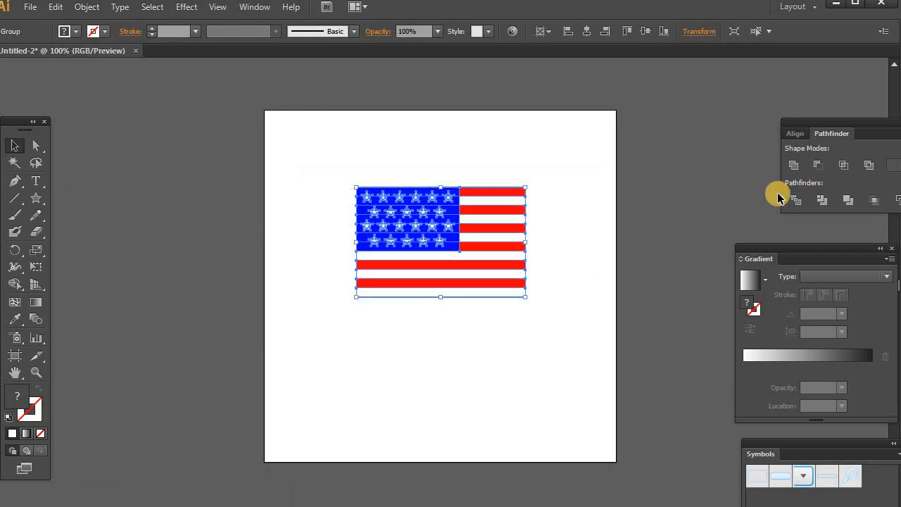
Step: Try selecting the flag's blue rectangle and red stripes by fill colour with the Magic Wand
{"action": "left_click", "coordinate": [23, 163]}
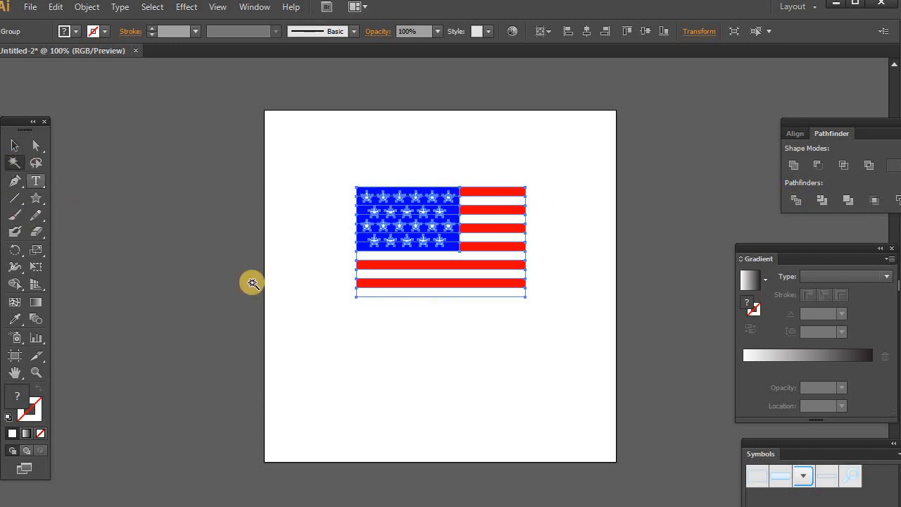
{"action": "left_click", "coordinate": [274, 309]}
{"action": "left_click", "coordinate": [456, 188]}
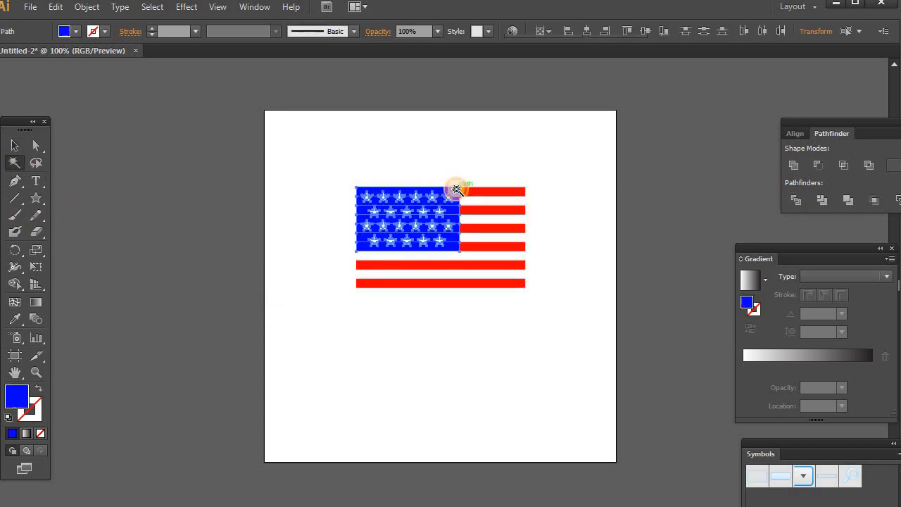
{"action": "left_click", "coordinate": [495, 191]}
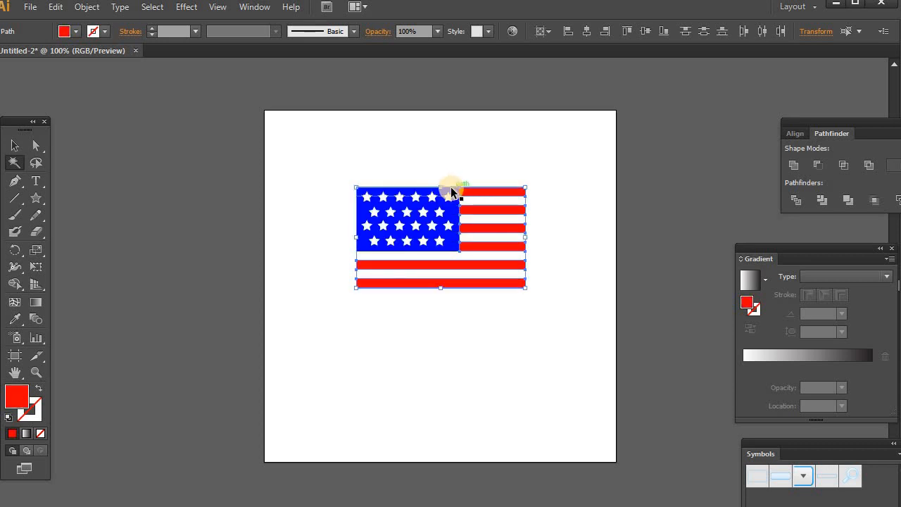
{"action": "left_click", "coordinate": [81, 154]}
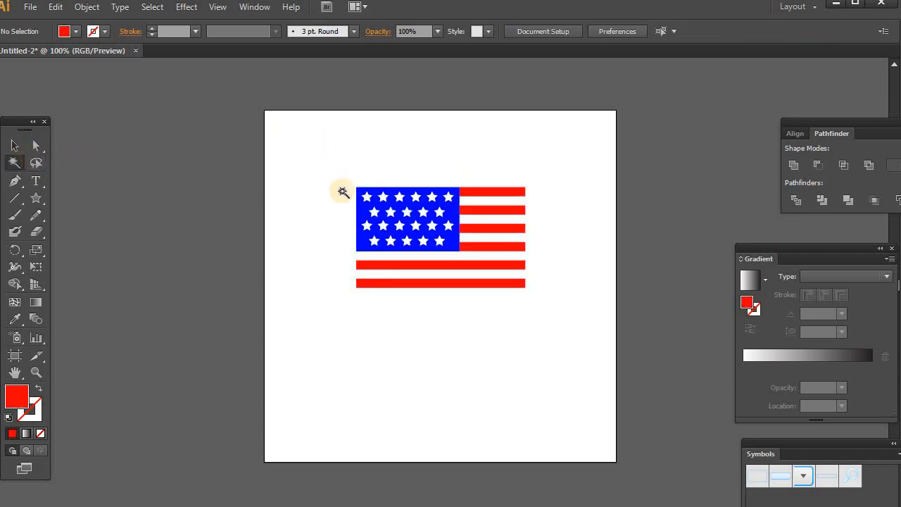
{"action": "left_click", "coordinate": [472, 191]}
{"action": "key", "text": "ctrl"}
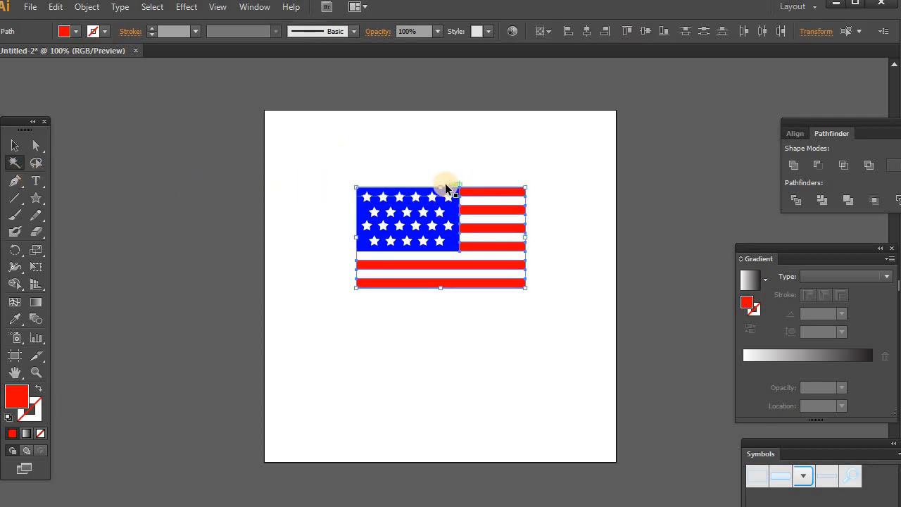
{"action": "left_click", "coordinate": [491, 156]}
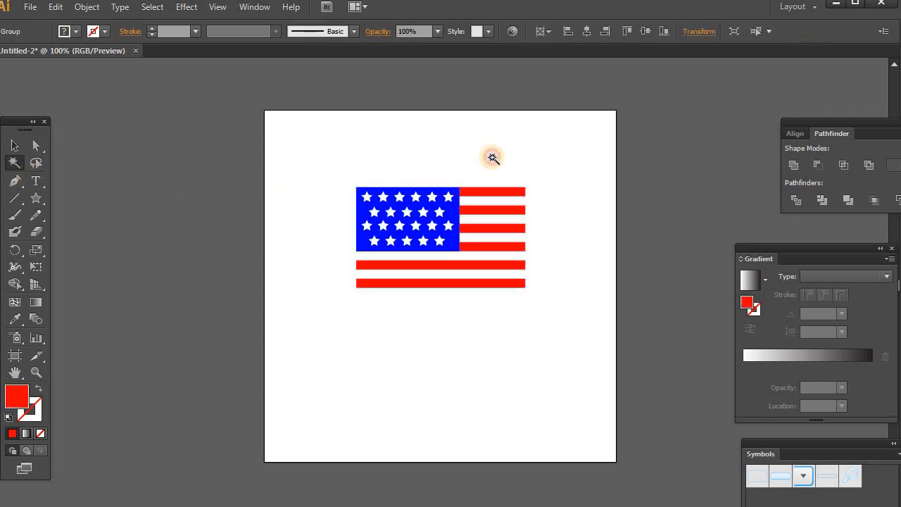
{"action": "key", "text": "ctrl+plus"}
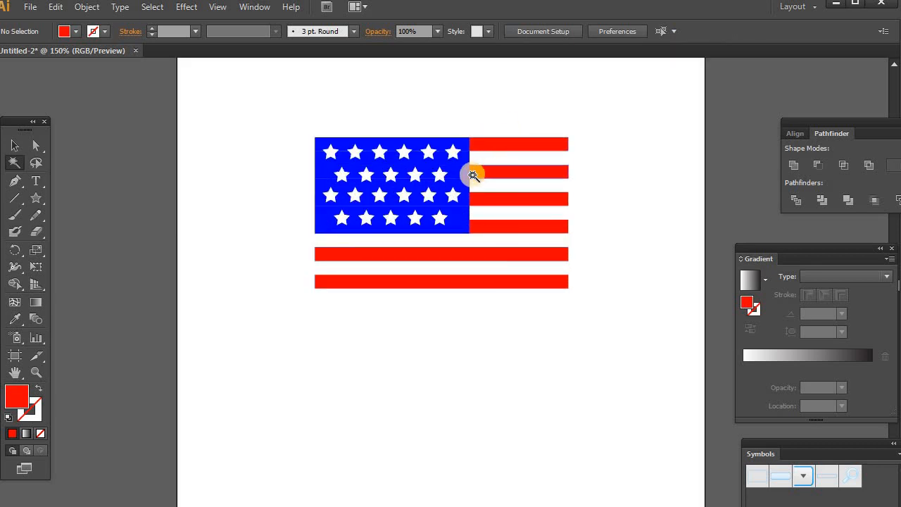
{"action": "left_click", "coordinate": [461, 172]}
{"action": "left_click", "coordinate": [482, 276], "text": "shift"}
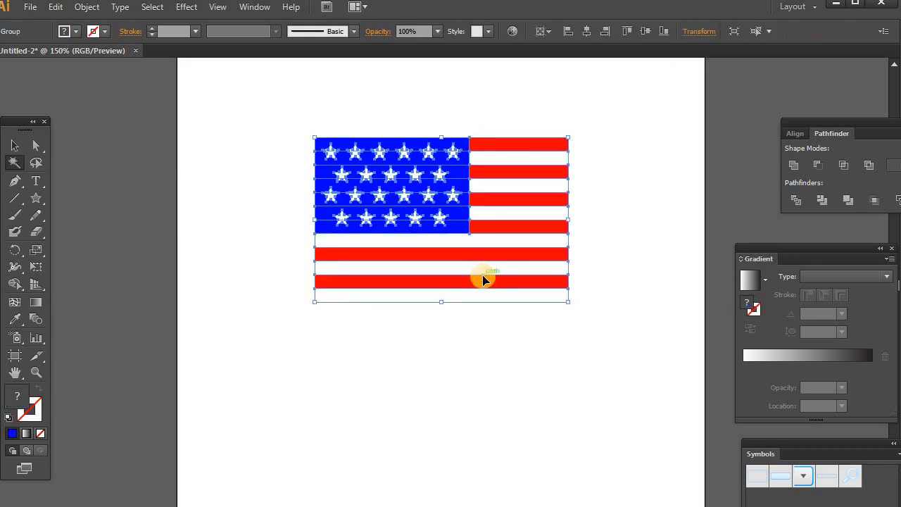
{"action": "left_click", "coordinate": [408, 327]}
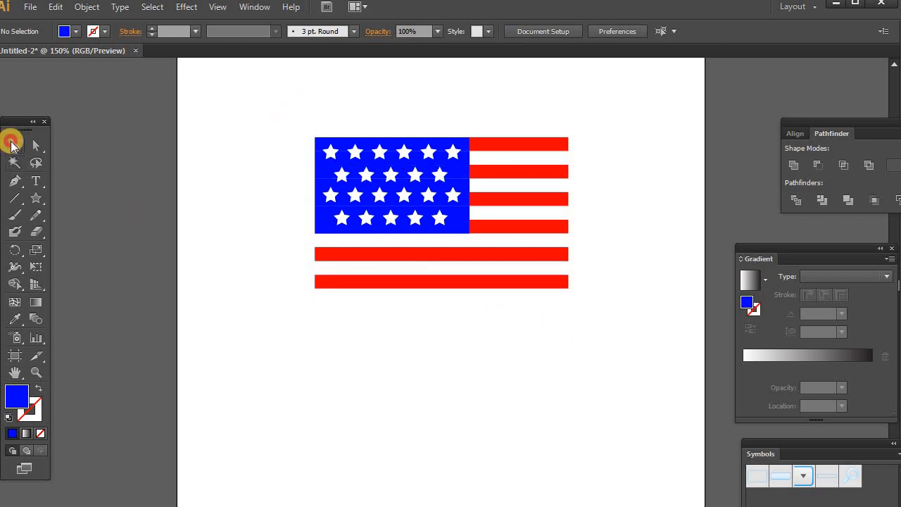
{"action": "left_click_drag", "start_coordinate": [243, 124], "coordinate": [585, 326]}
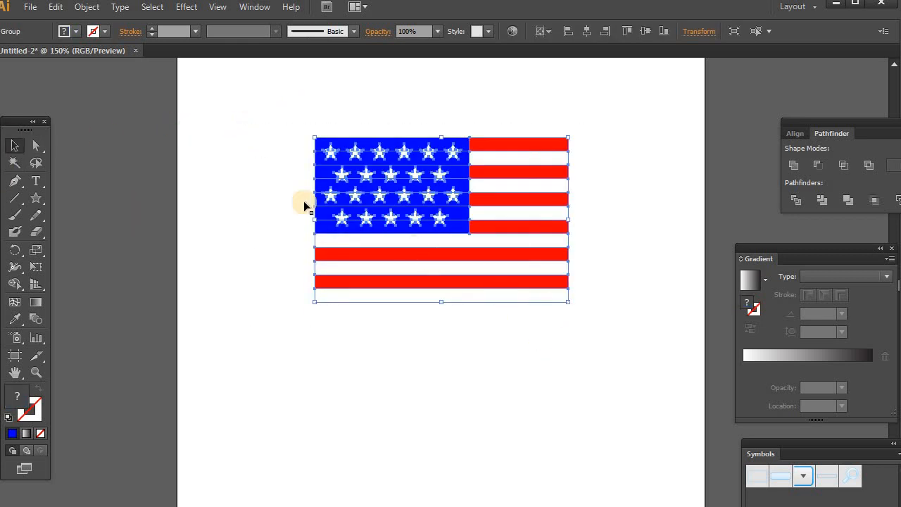
{"action": "left_click", "coordinate": [87, 7]}
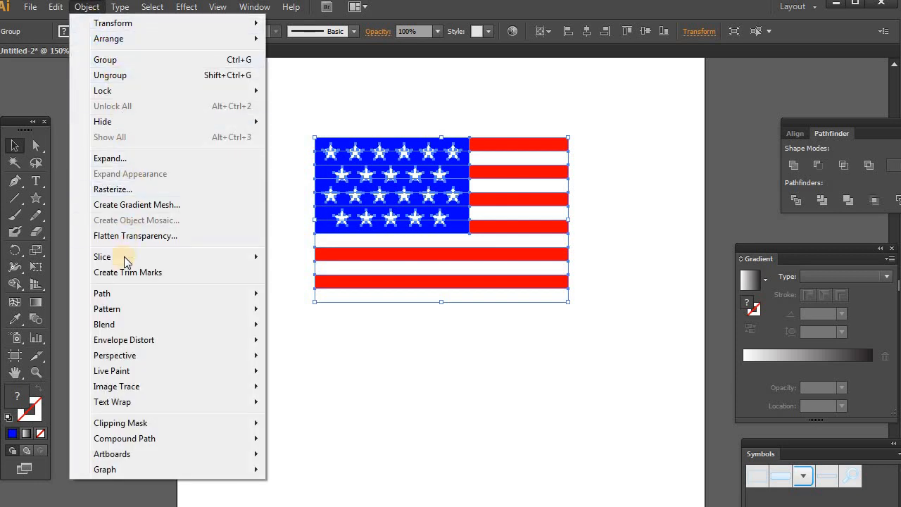
{"action": "mouse_move", "coordinate": [56, 10]}
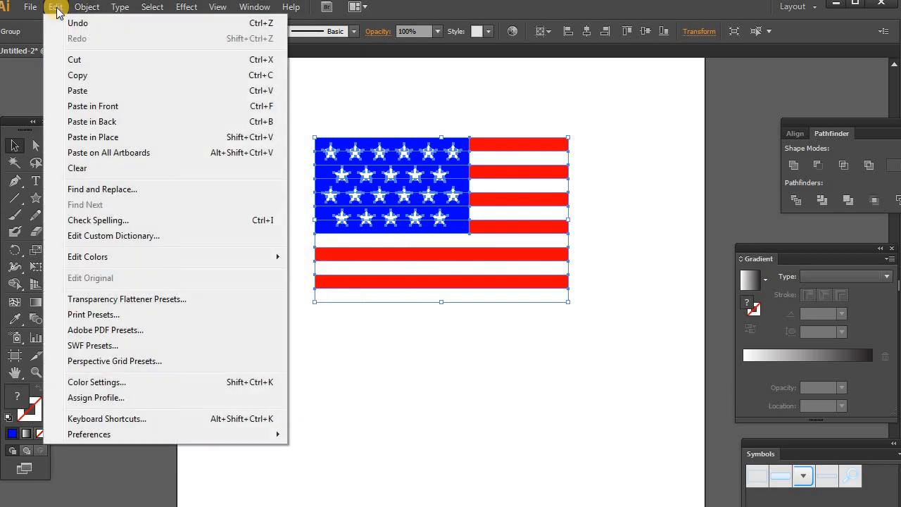
{"action": "right_click", "coordinate": [406, 200]}
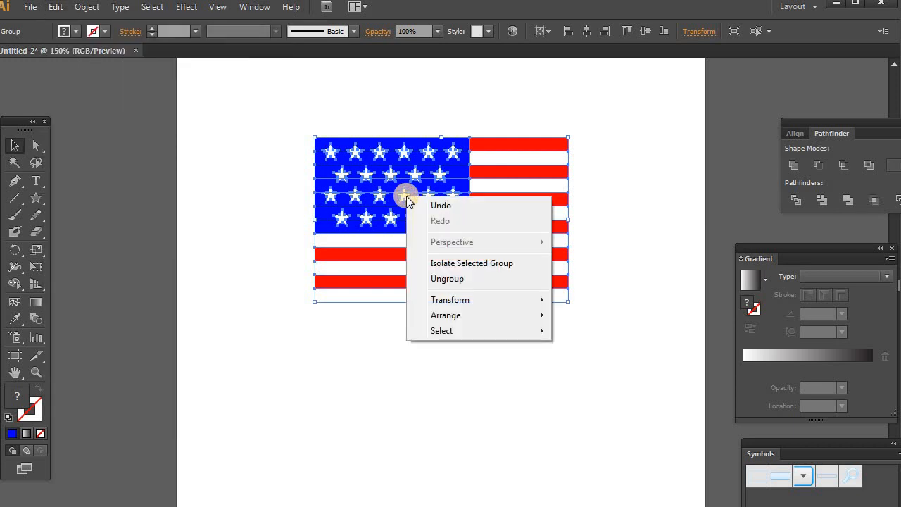
{"action": "left_click", "coordinate": [329, 342]}
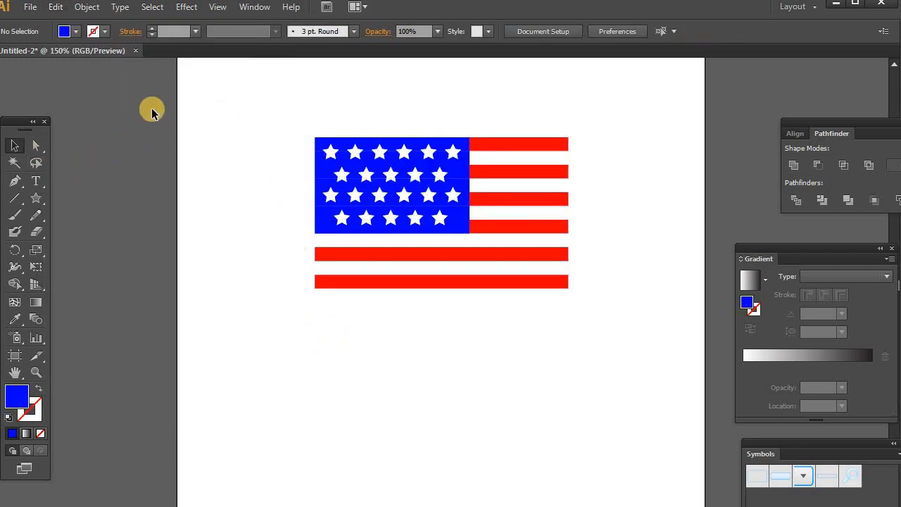
Step: Apply a horizontal Flag warp effect with a 25% bend to the whole flag, using the preview
{"action": "key", "text": "ctrl+a"}
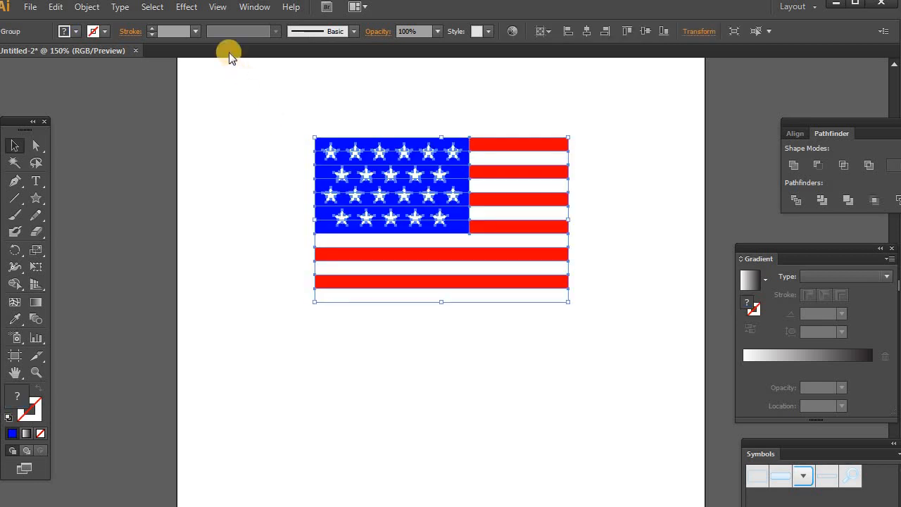
{"action": "left_click", "coordinate": [187, 7]}
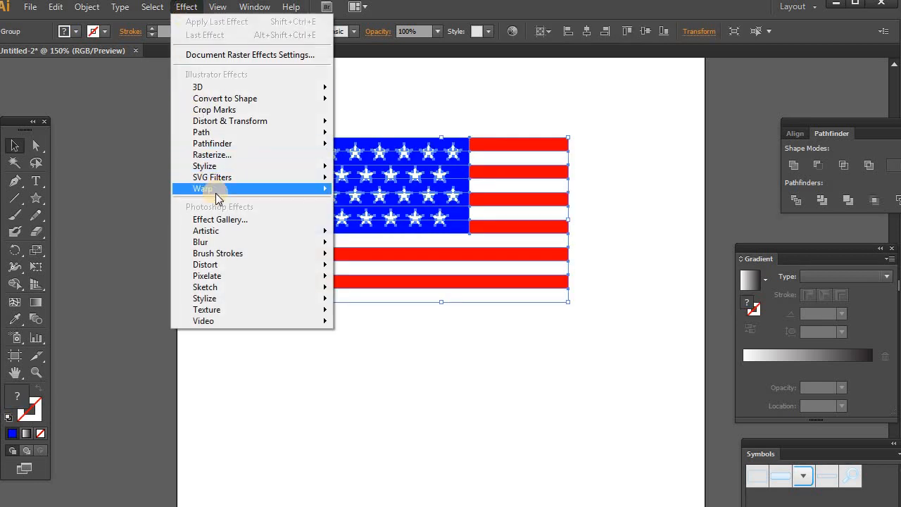
{"action": "mouse_move", "coordinate": [215, 192]}
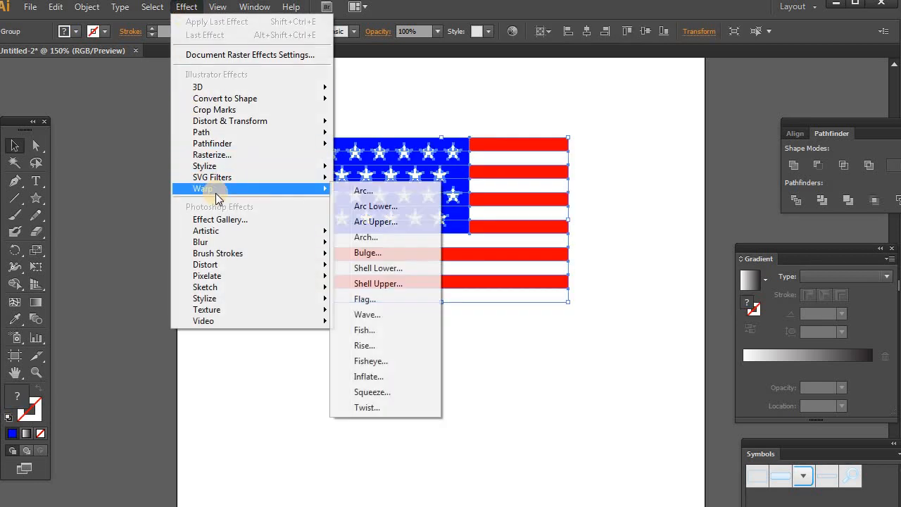
{"action": "left_click", "coordinate": [375, 300]}
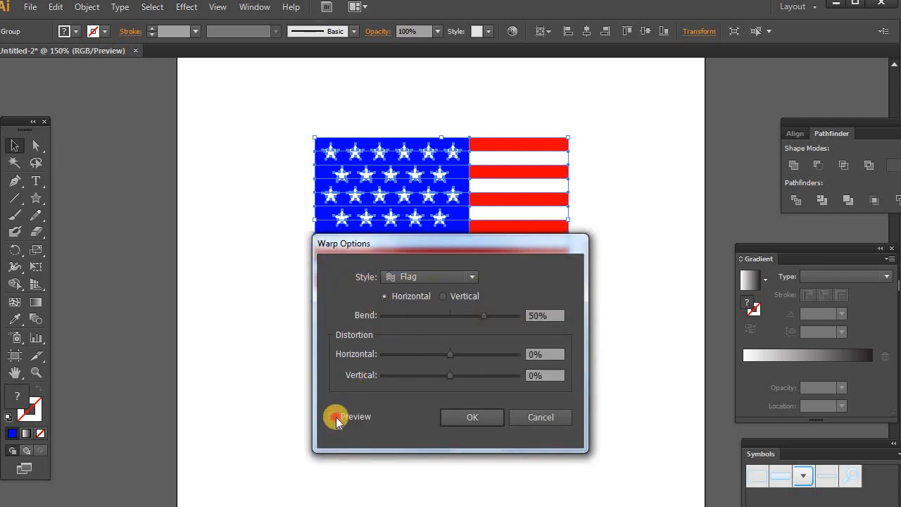
{"action": "left_click", "coordinate": [334, 417]}
{"action": "left_click_drag", "start_coordinate": [478, 246], "coordinate": [290, 321]}
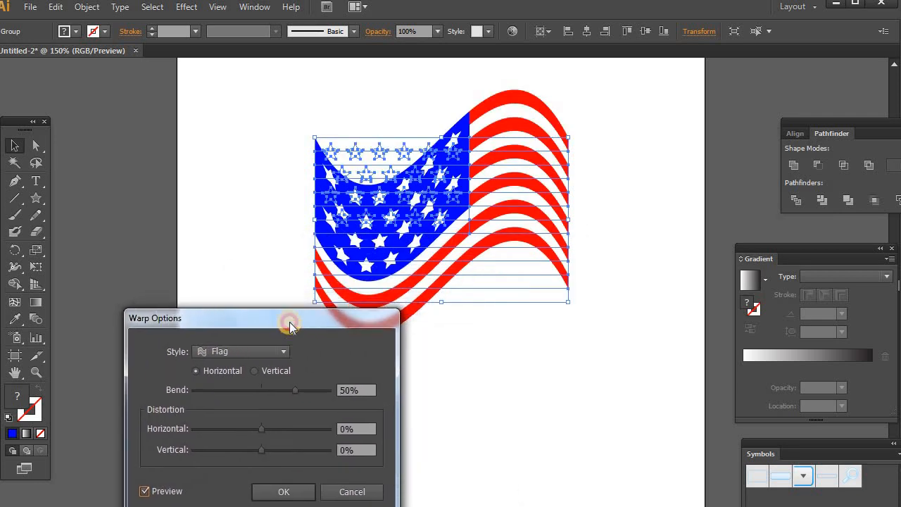
{"action": "left_click_drag", "start_coordinate": [291, 396], "coordinate": [277, 395]}
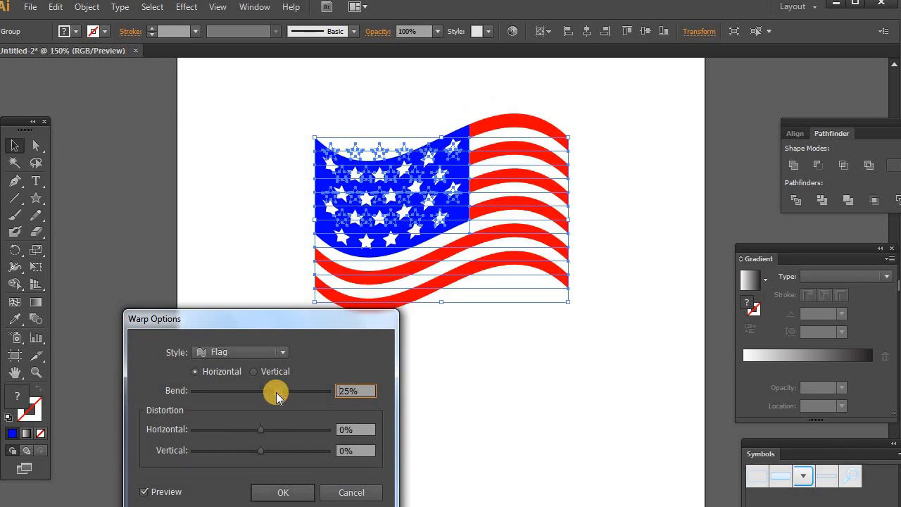
{"action": "left_click", "coordinate": [284, 492]}
{"action": "left_click", "coordinate": [360, 399]}
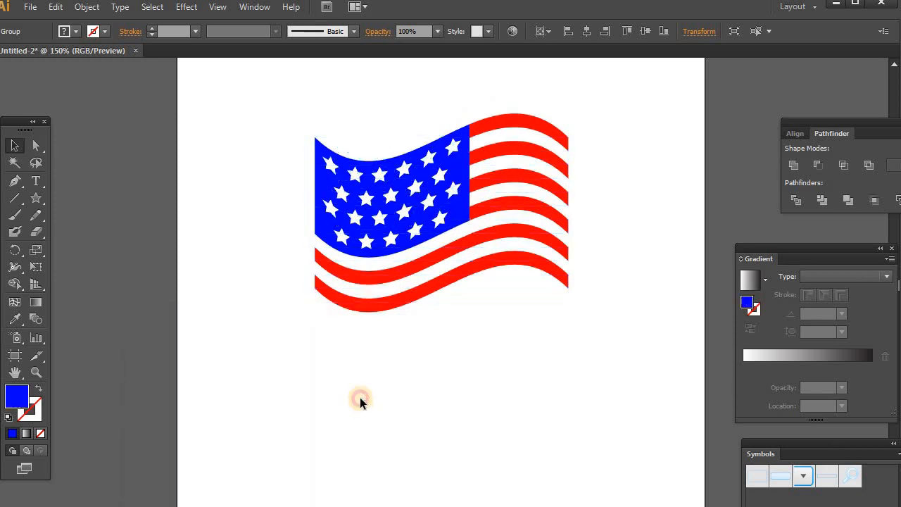
Step: Draw a thin vertical rectangle as a flagpole along the flag's left edge, extending from above the flag to well below it
{"action": "left_click_drag", "start_coordinate": [39, 202], "coordinate": [99, 196]}
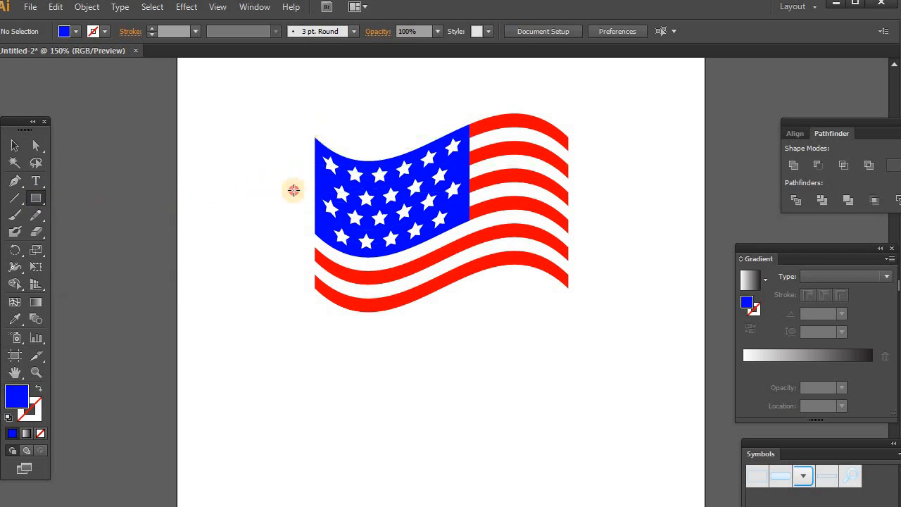
{"action": "left_click_drag", "start_coordinate": [308, 125], "coordinate": [318, 488]}
{"action": "left_click", "coordinate": [15, 145]}
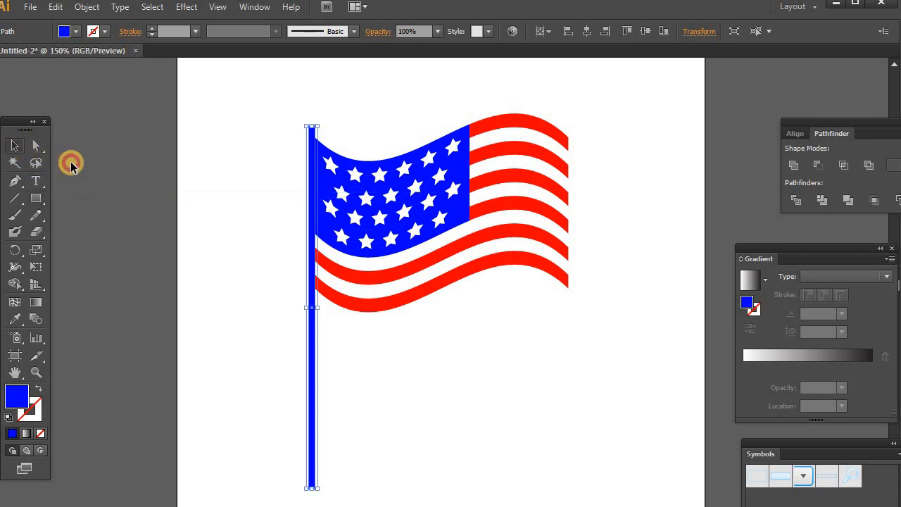
{"action": "left_click", "coordinate": [225, 216]}
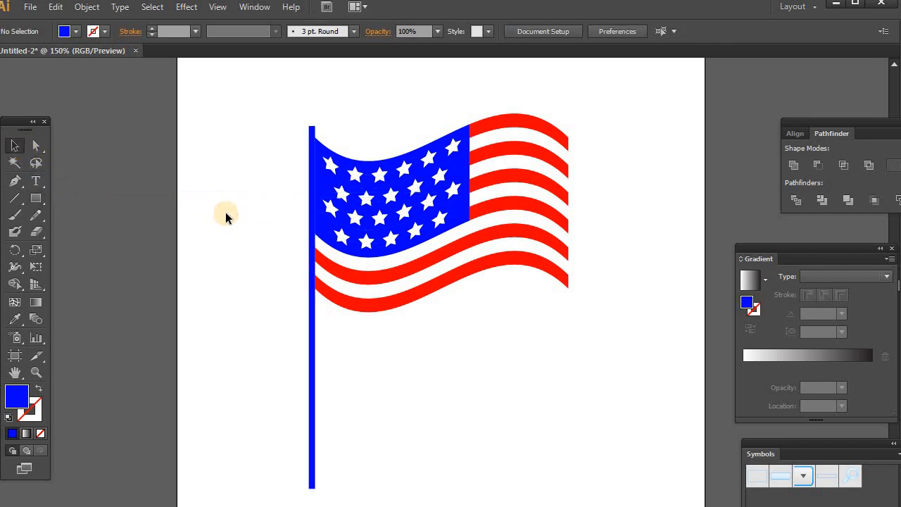
Step: Fill the flagpole rectangle with black
{"action": "left_click", "coordinate": [310, 331]}
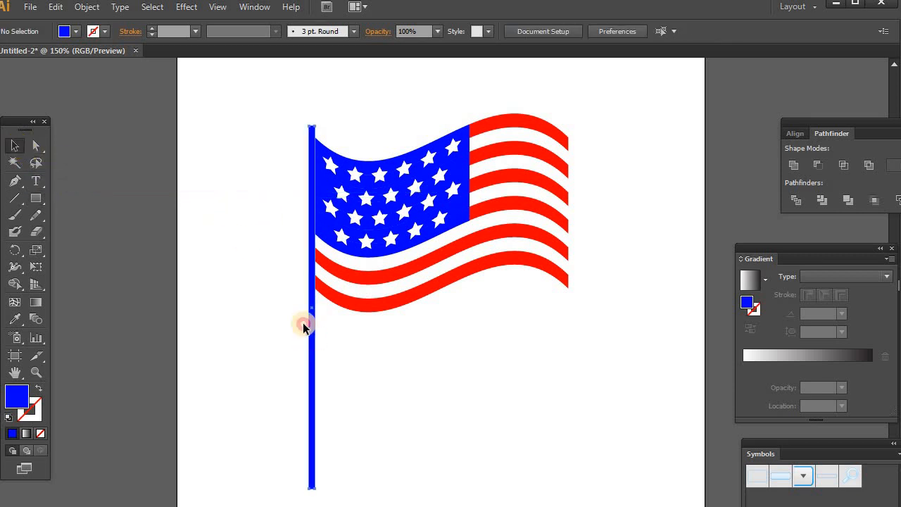
{"action": "left_click", "coordinate": [75, 31]}
{"action": "left_click", "coordinate": [38, 56]}
{"action": "left_click", "coordinate": [226, 251]}
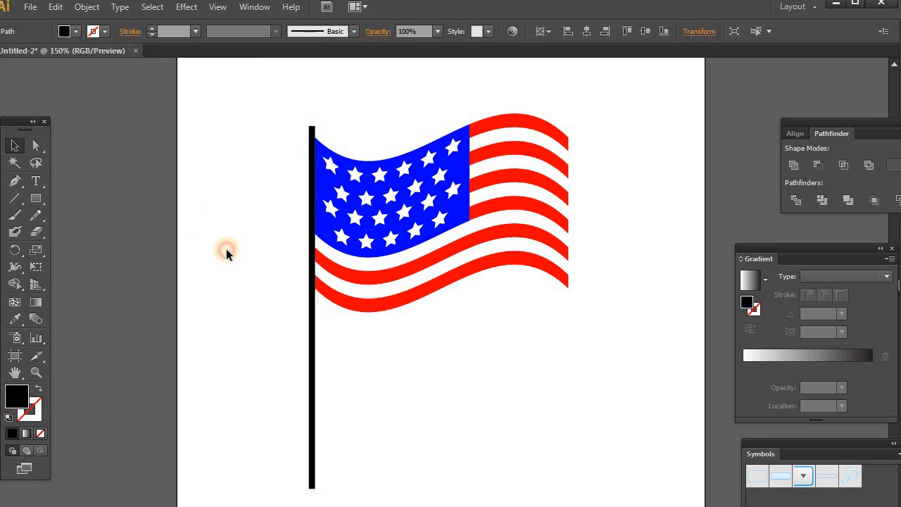
Step: Group all the flag artwork together with the black flagpole
{"action": "key", "text": "ctrl+minus"}
{"action": "key", "text": "ctrl+minus"}
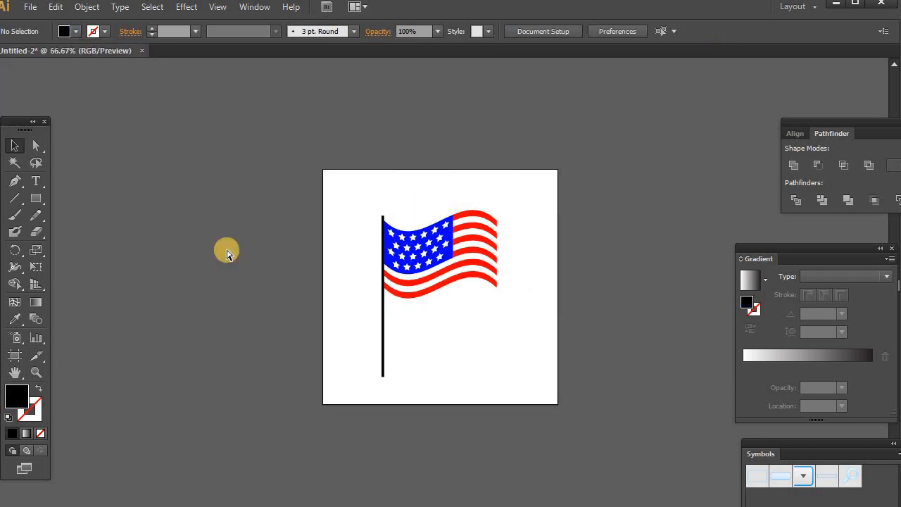
{"action": "key", "text": "ctrl+a"}
{"action": "key", "text": "ctrl+g"}
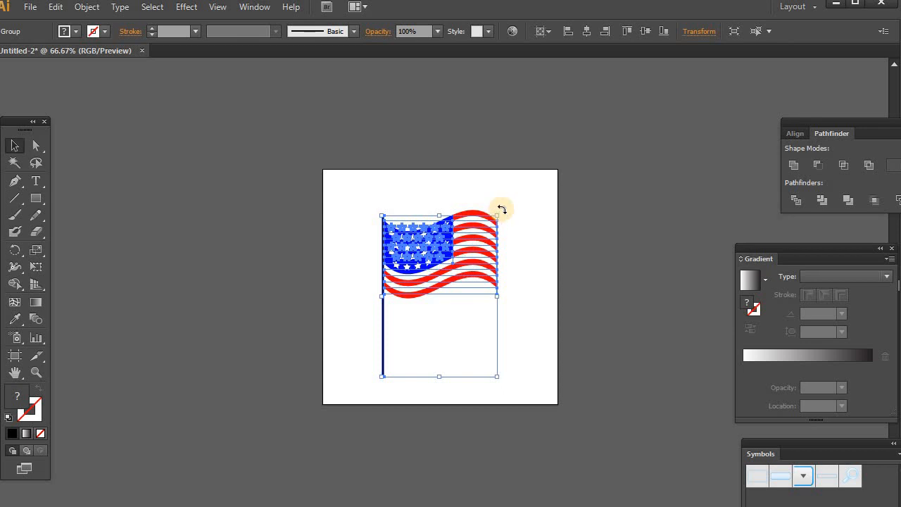
Step: Try rotating the grouped flag and pole slightly clockwise and undo the rotation
{"action": "left_click_drag", "start_coordinate": [505, 217], "coordinate": [527, 203]}
{"action": "left_click", "coordinate": [527, 203]}
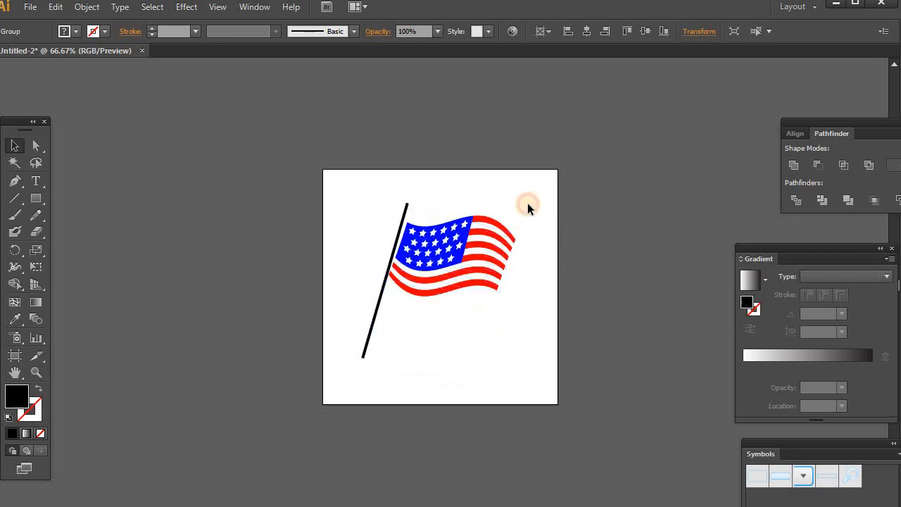
{"action": "key", "text": "ctrl+z"}
{"action": "left_click", "coordinate": [536, 205]}
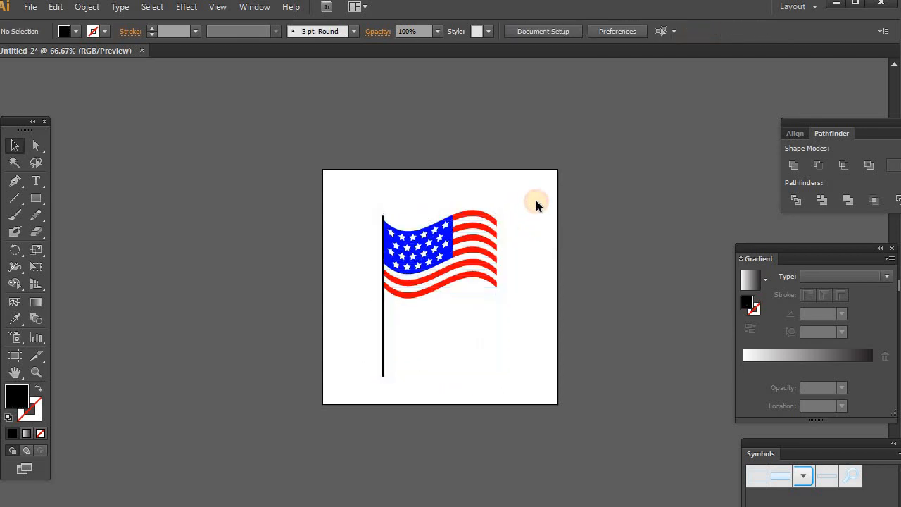
Step: Expand the appearance of the flag-and-pole group and rotate it slightly clockwise so the pole leans to the right
{"action": "key", "text": "ctrl+1"}
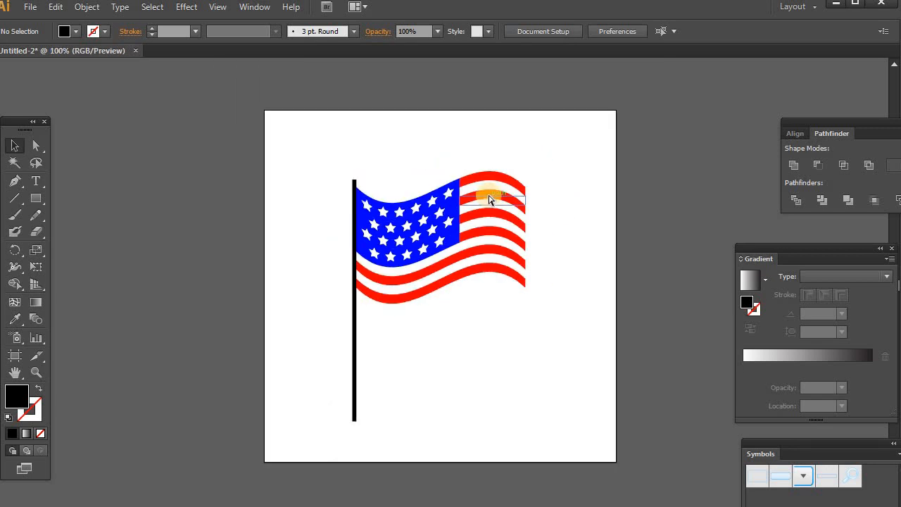
{"action": "left_click", "coordinate": [491, 197]}
{"action": "left_click", "coordinate": [87, 7]}
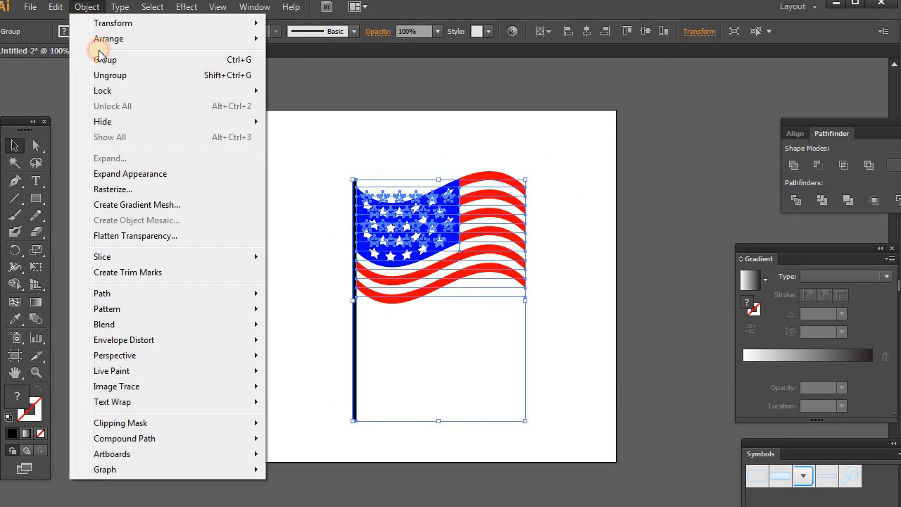
{"action": "left_click", "coordinate": [138, 175]}
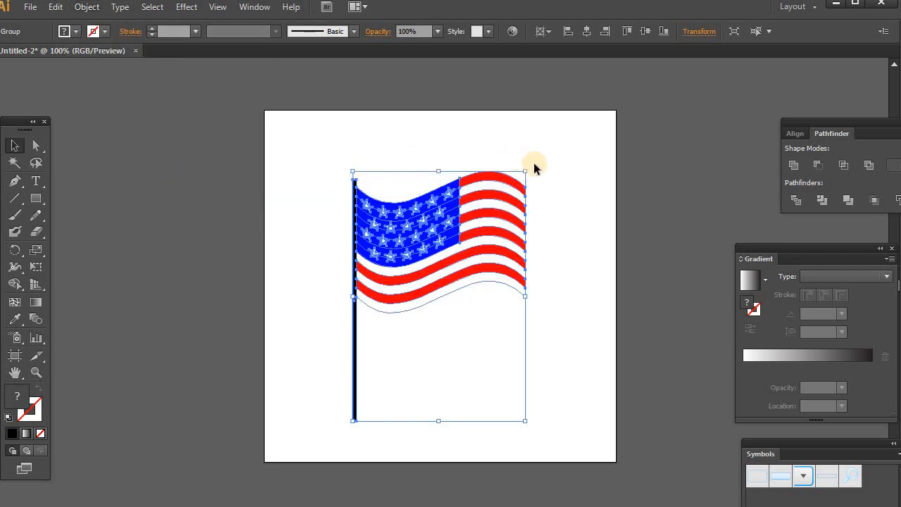
{"action": "left_click_drag", "start_coordinate": [532, 165], "coordinate": [548, 210]}
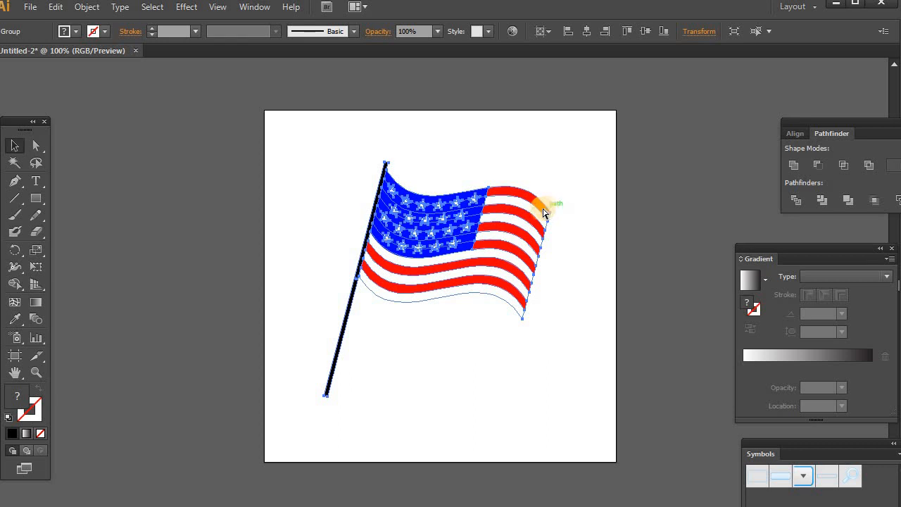
Step: Copy the tilted flag-and-pole group and paste a duplicate of it
{"action": "left_click", "coordinate": [56, 7]}
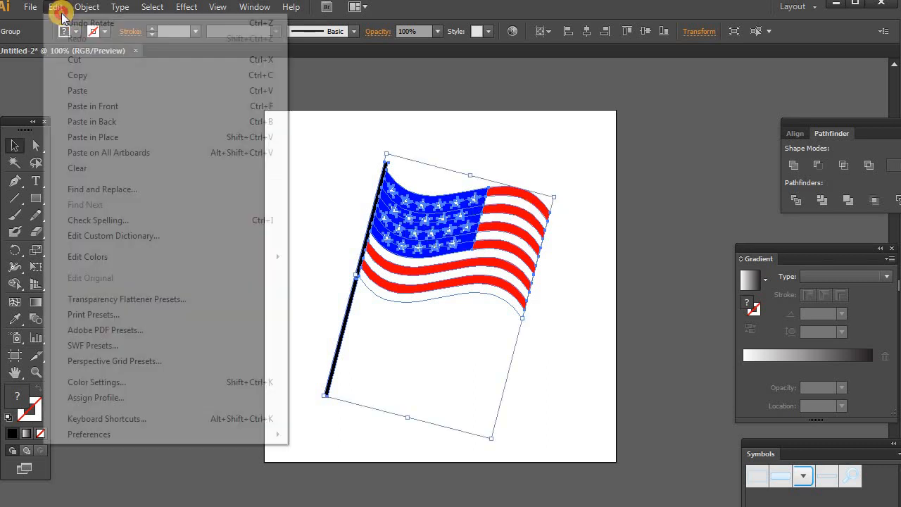
{"action": "left_click", "coordinate": [77, 75]}
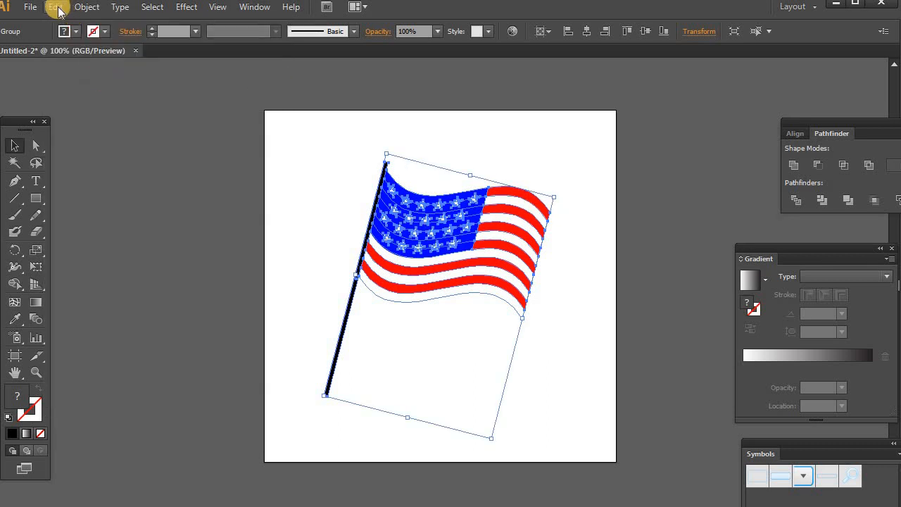
{"action": "left_click", "coordinate": [56, 7]}
{"action": "left_click", "coordinate": [77, 89]}
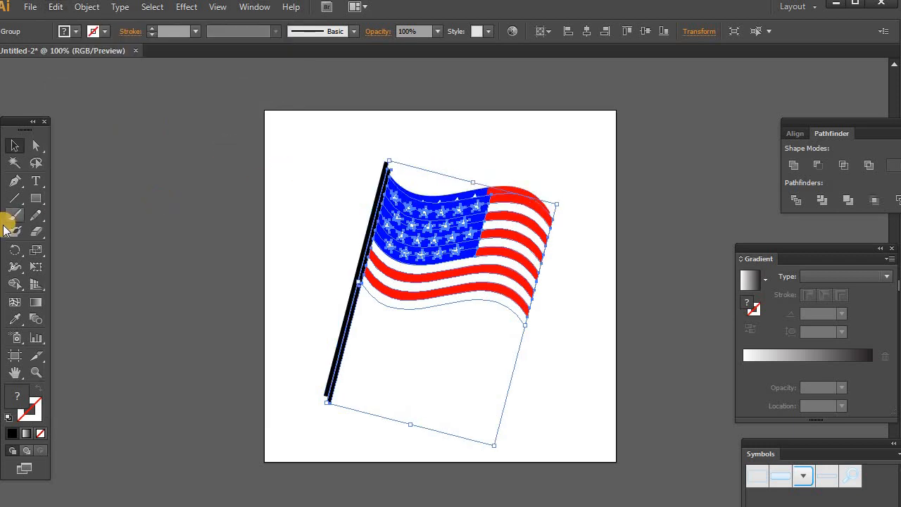
Step: Mirror the pasted flag horizontally with the Reflect tool so its pole leans to the left
{"action": "left_click_drag", "start_coordinate": [14, 255], "coordinate": [80, 264]}
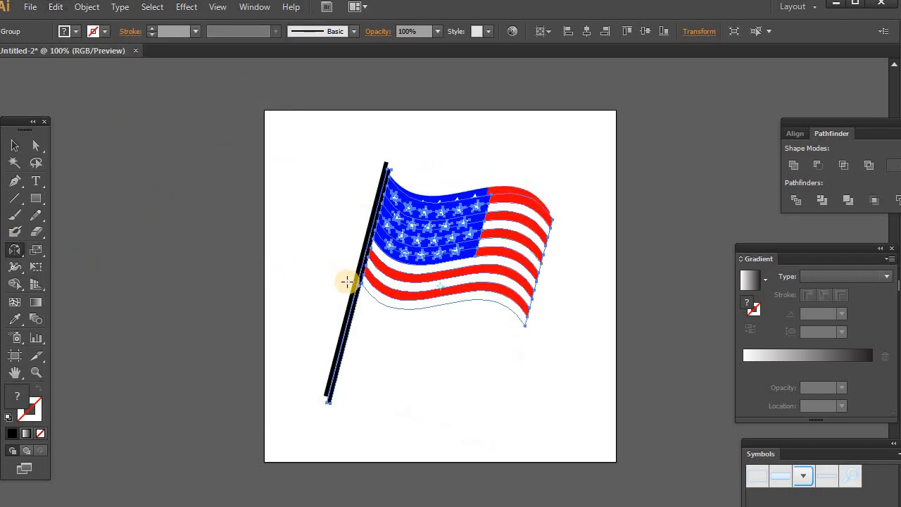
{"action": "left_click_drag", "start_coordinate": [358, 283], "coordinate": [472, 298]}
{"action": "left_click", "coordinate": [12, 143]}
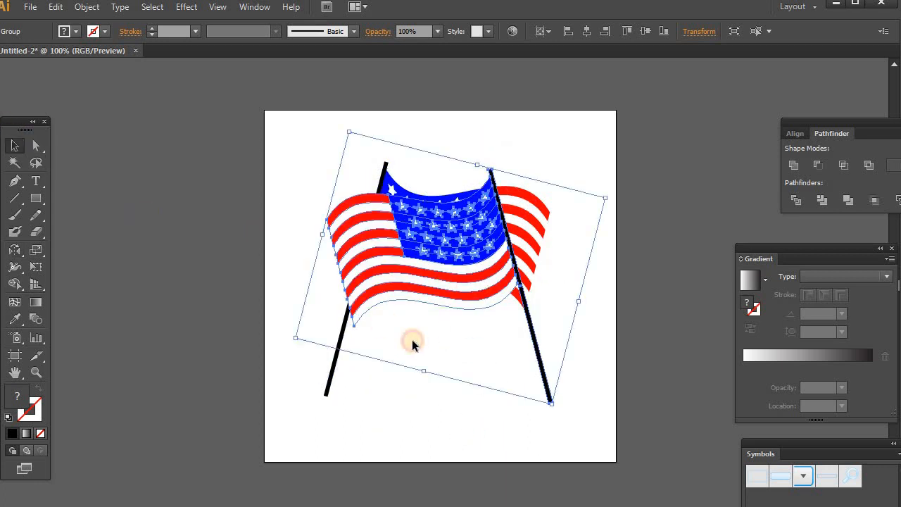
Step: Move the mirrored flag to the left of the original, level with it, so the two poles cross in an X
{"action": "left_click", "coordinate": [414, 341]}
{"action": "left_click_drag", "start_coordinate": [529, 319], "coordinate": [367, 321]}
{"action": "left_click", "coordinate": [453, 337]}
Step: Centre the pair of crossed flags horizontally and vertically on the artboard
{"action": "left_click_drag", "start_coordinate": [556, 173], "coordinate": [180, 429]}
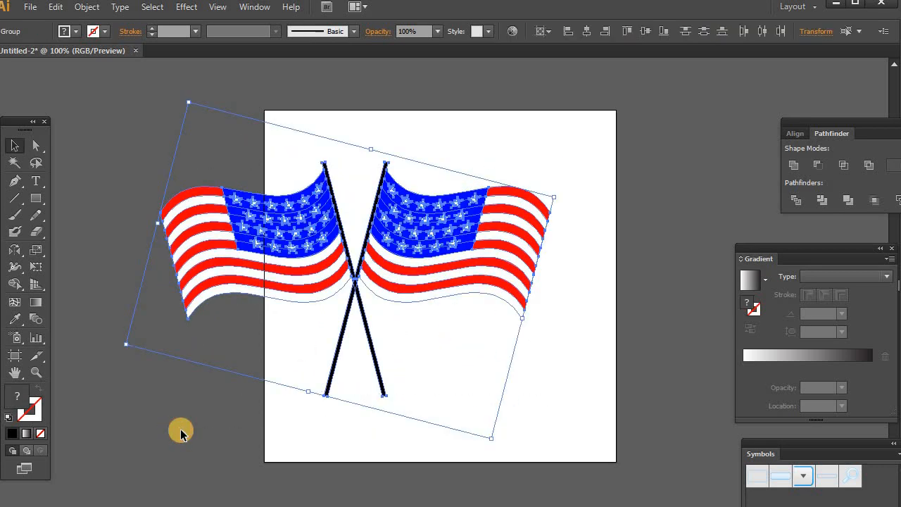
{"action": "left_click", "coordinate": [588, 32]}
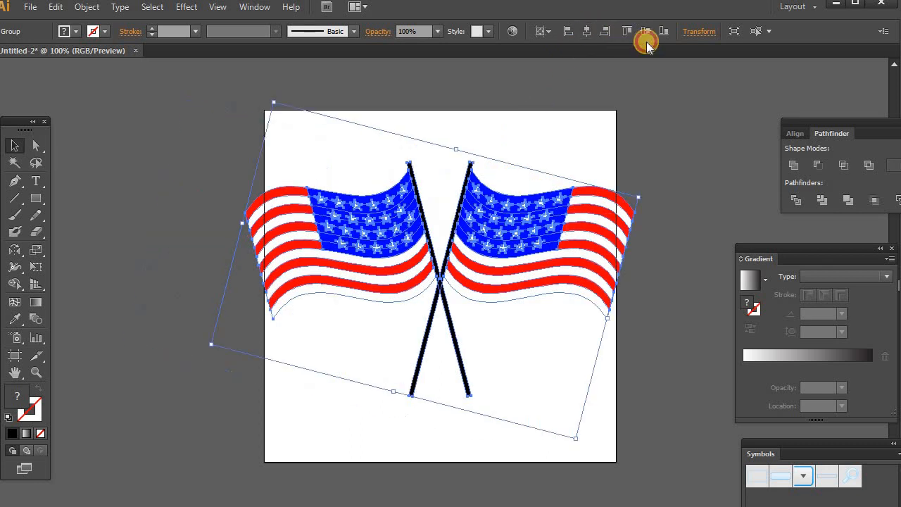
{"action": "left_click", "coordinate": [646, 32]}
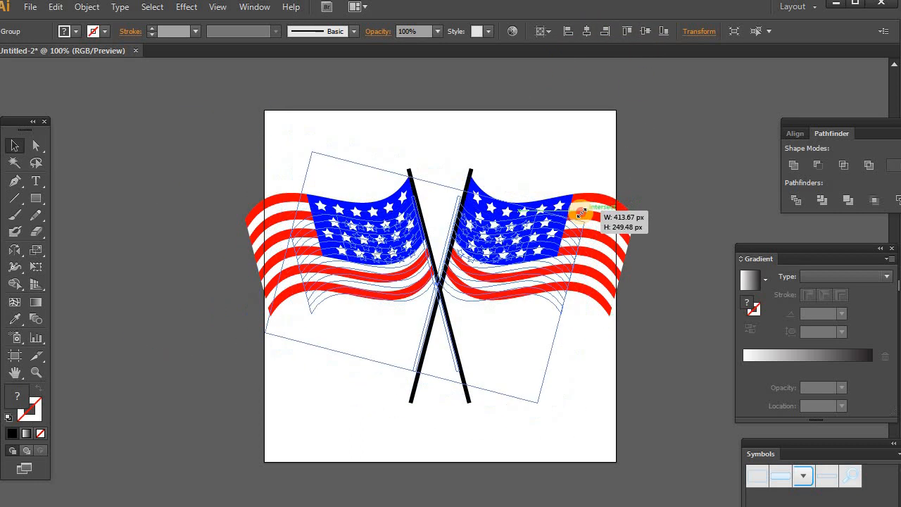